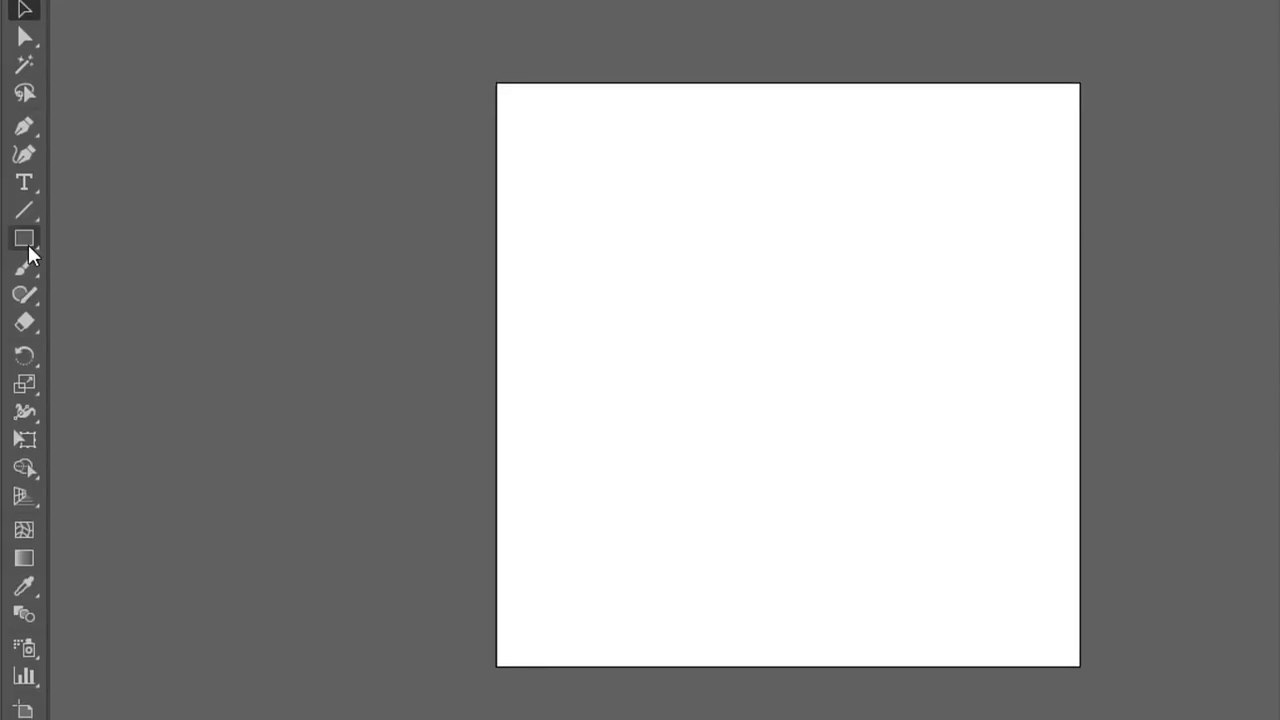
Draw a 1000 x 1000 pt black circle with the Ellipse tool
{"action": "left_click", "coordinate": [26, 245]}
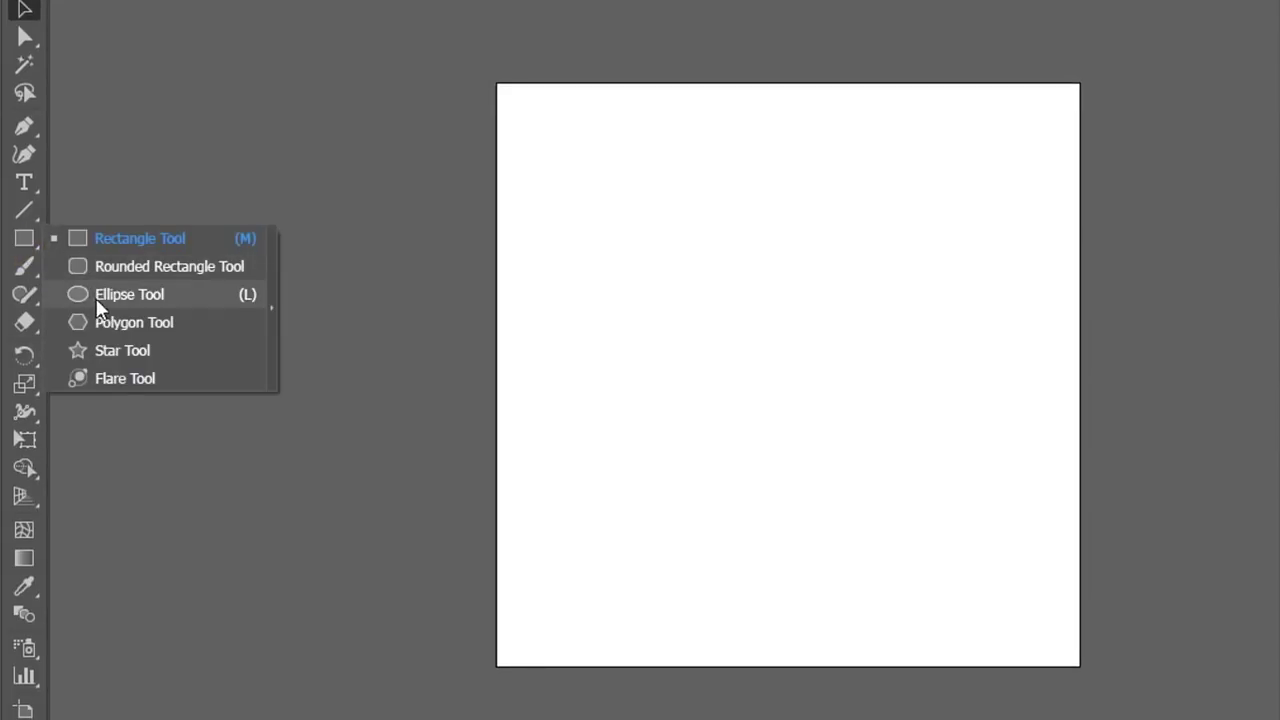
{"action": "left_click", "coordinate": [121, 296]}
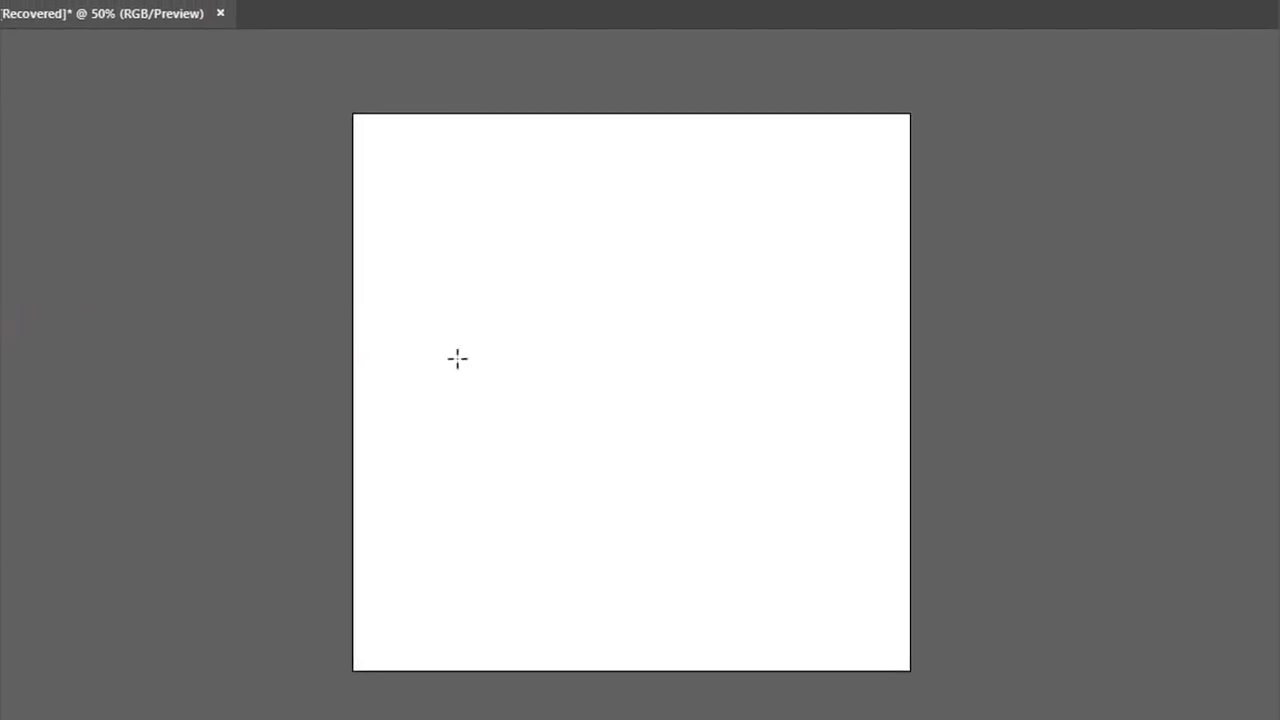
{"action": "left_click", "coordinate": [524, 255]}
{"action": "left_click_drag", "start_coordinate": [582, 262], "coordinate": [581, 185]}
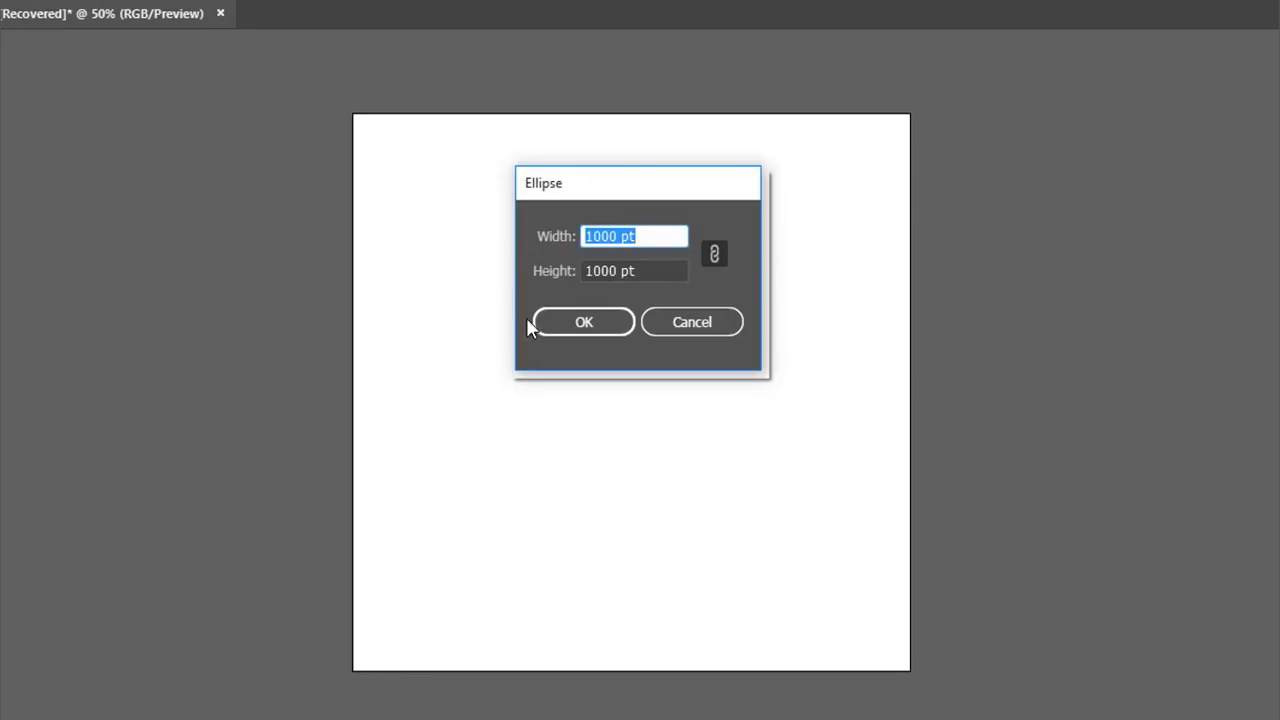
{"action": "left_click", "coordinate": [568, 326]}
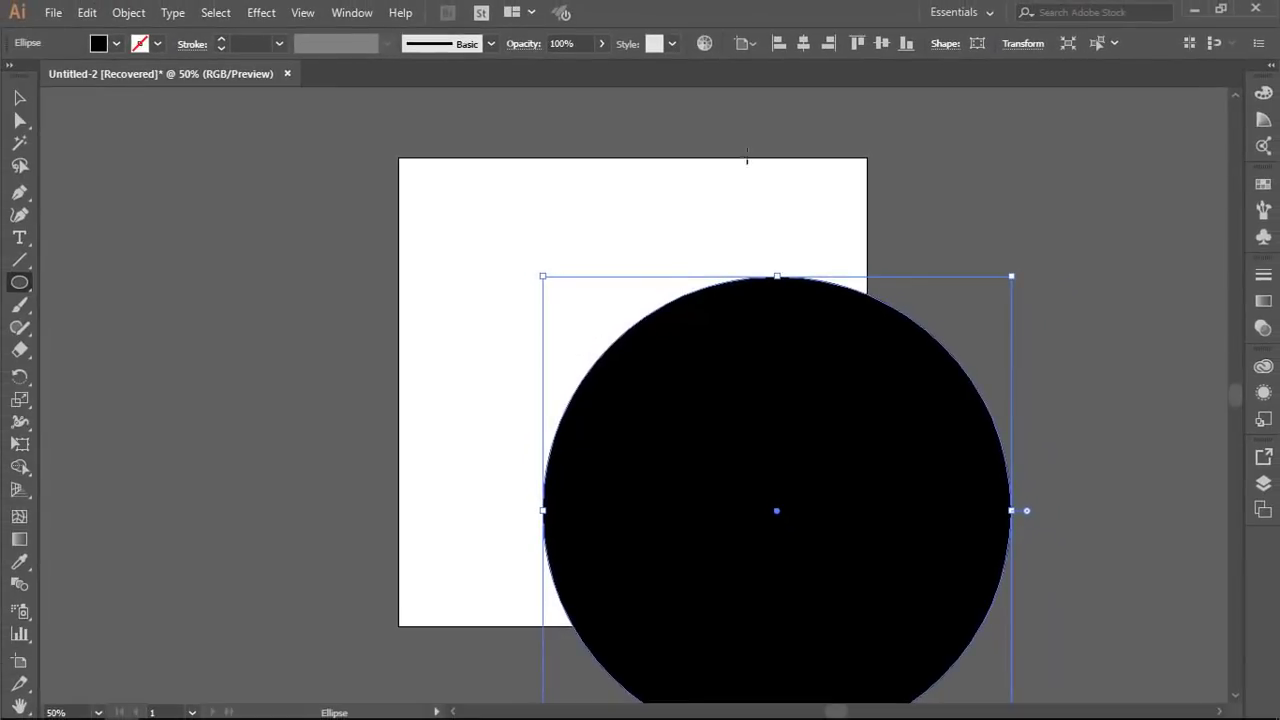
Centre the circle horizontally and vertically on the artboard, then reselect it
{"action": "left_click", "coordinate": [803, 43]}
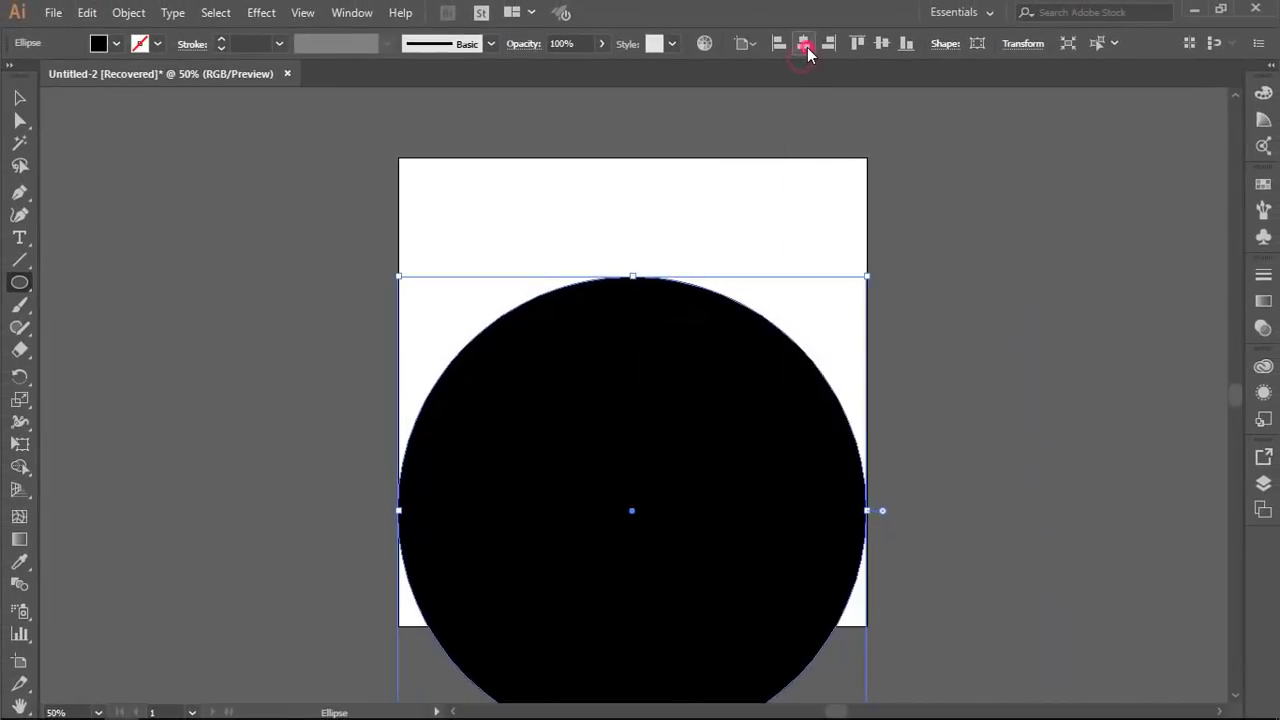
{"action": "left_click", "coordinate": [882, 44]}
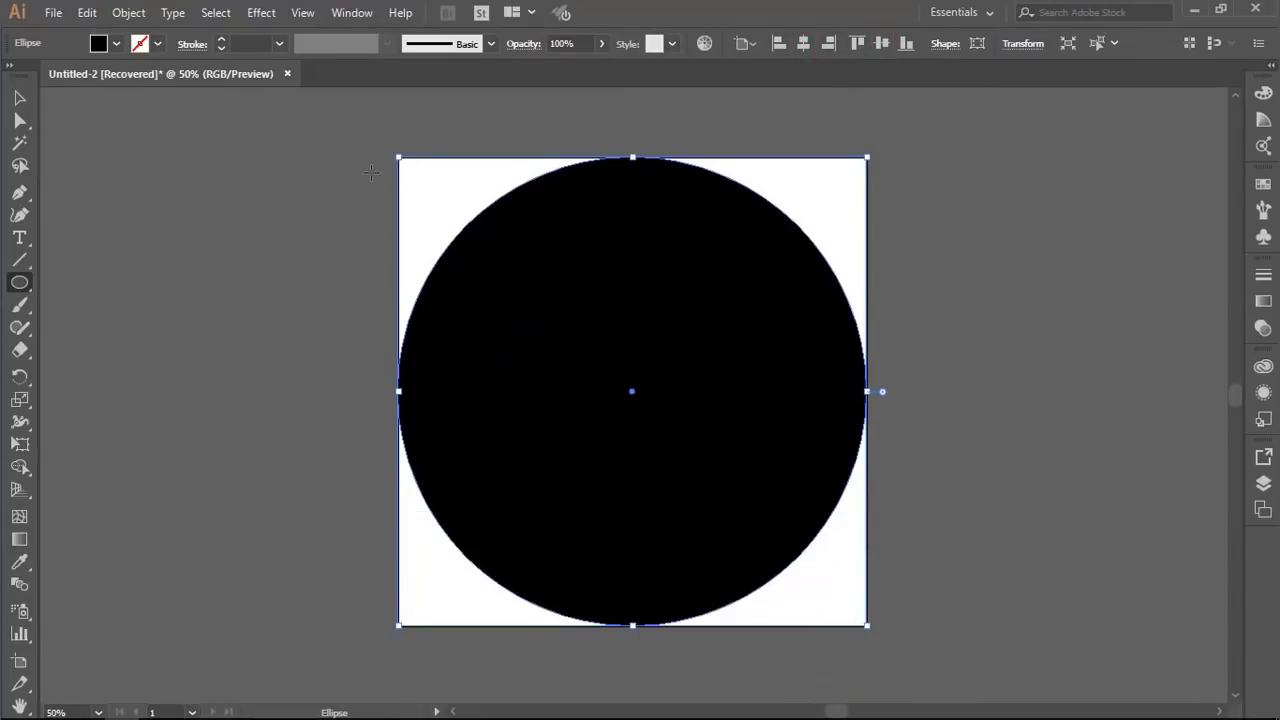
{"action": "left_click", "coordinate": [20, 98]}
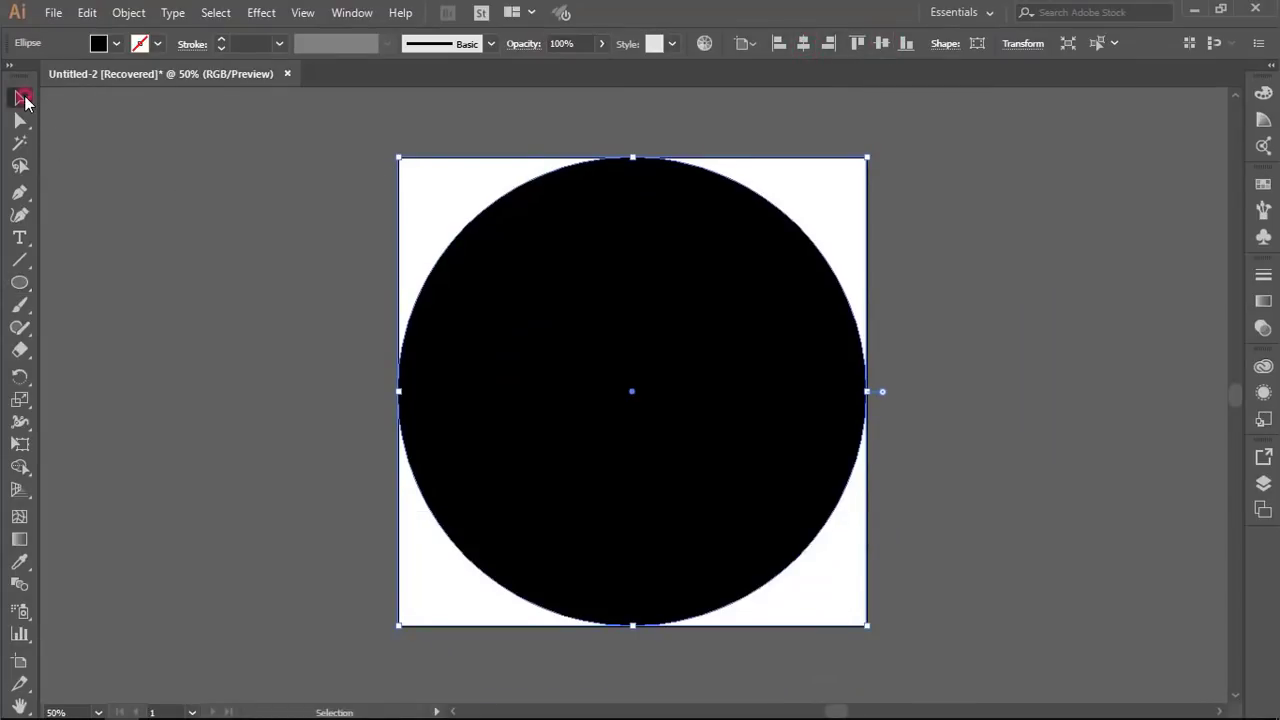
{"action": "left_click", "coordinate": [328, 249]}
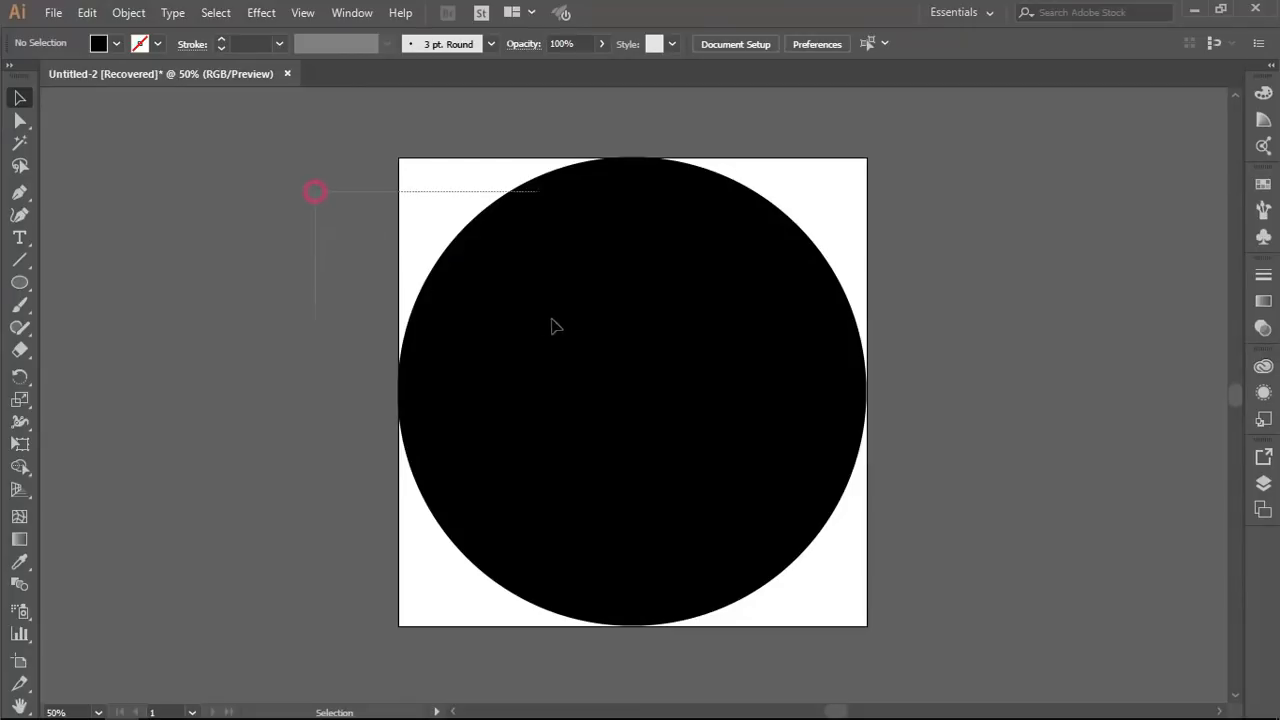
{"action": "left_click", "coordinate": [598, 338]}
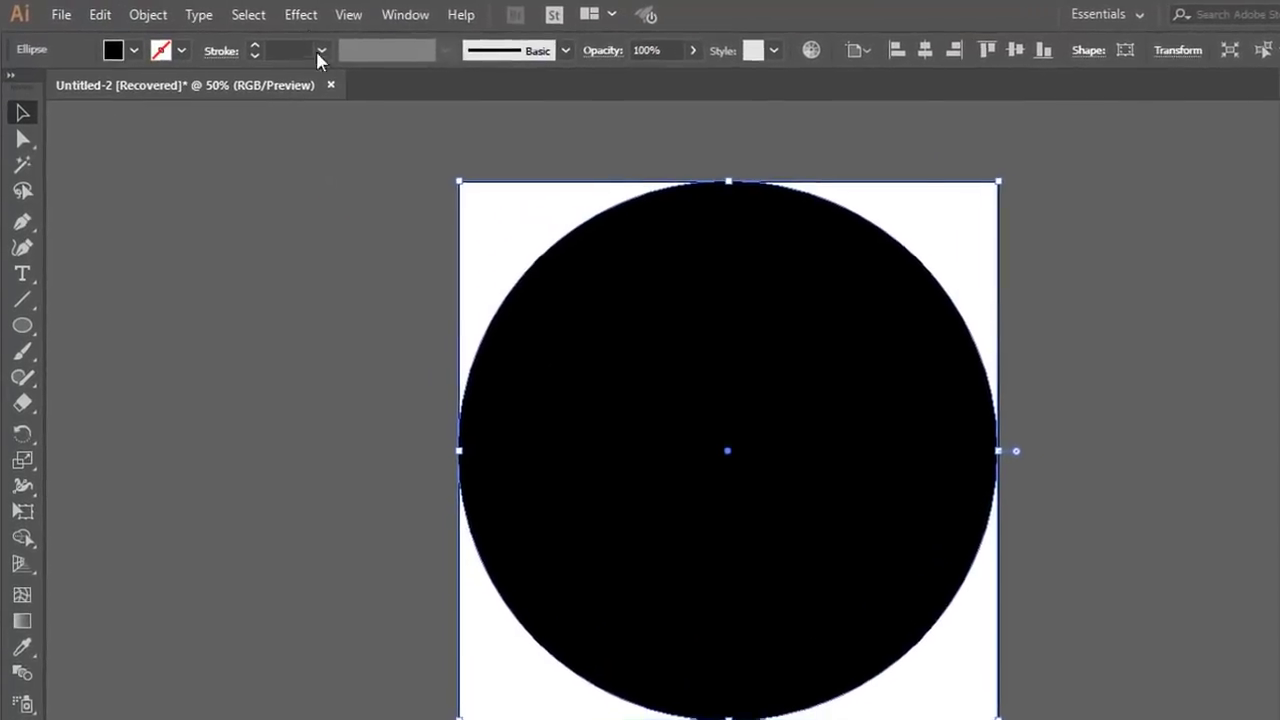
{"action": "left_click", "coordinate": [261, 12]}
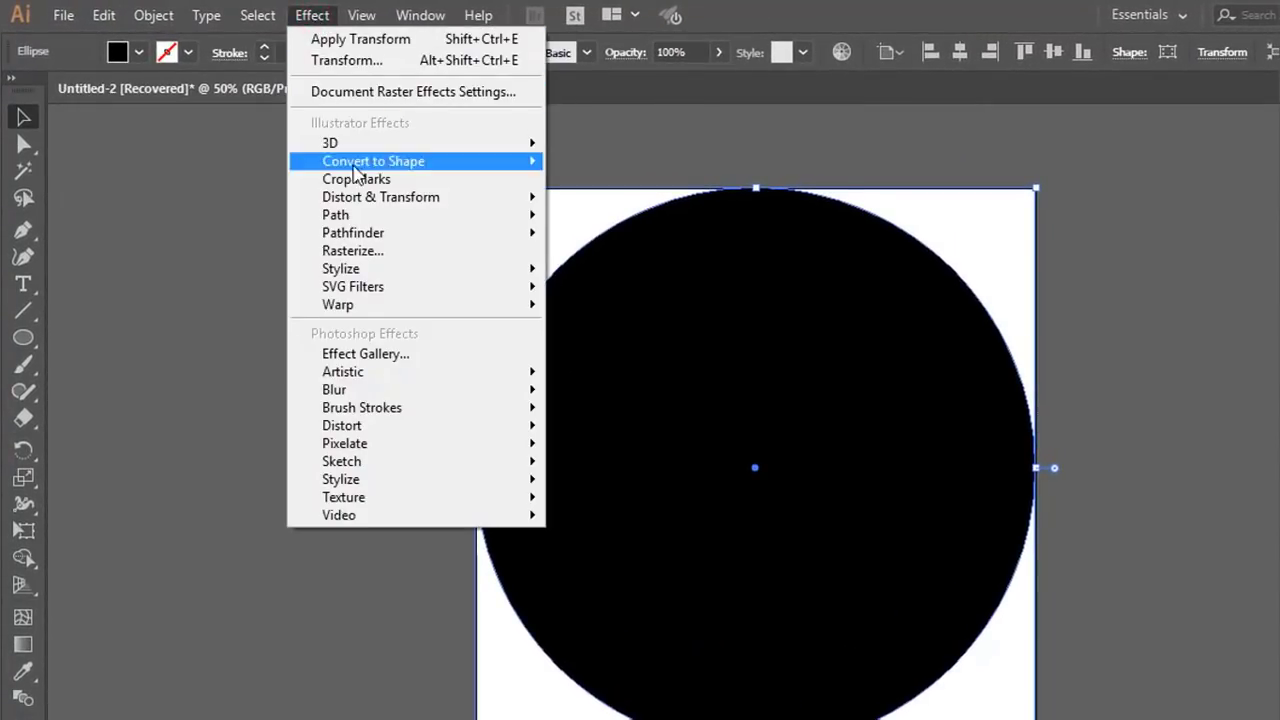
{"action": "mouse_move", "coordinate": [397, 205]}
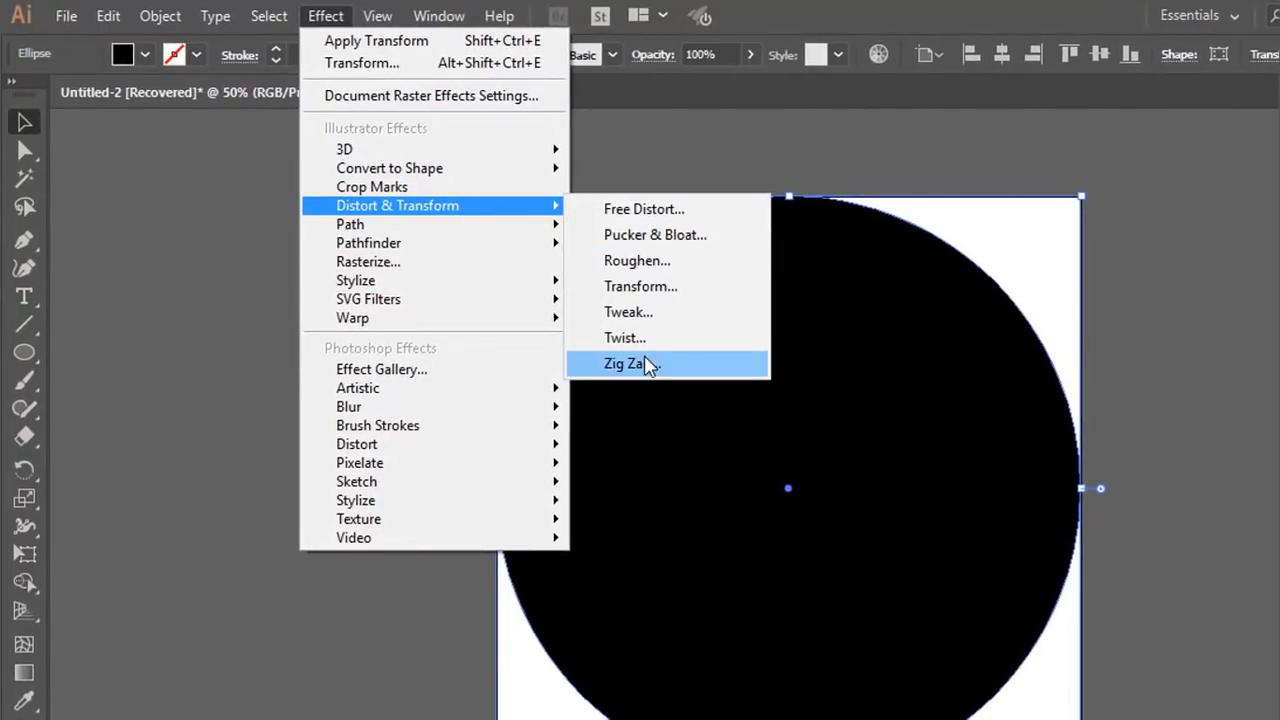
Apply a smooth Zig Zag effect: relative size 4%, 3 ridges per segment
{"action": "left_click", "coordinate": [632, 364]}
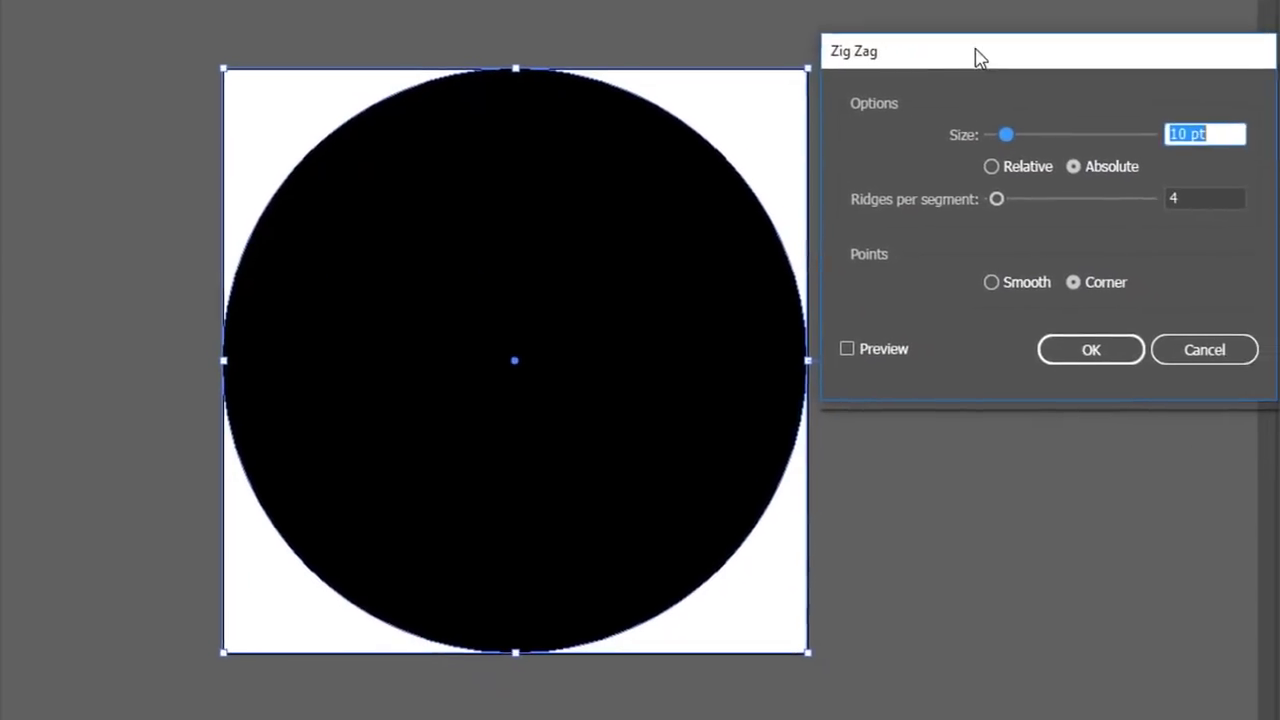
{"action": "left_click", "coordinate": [887, 332]}
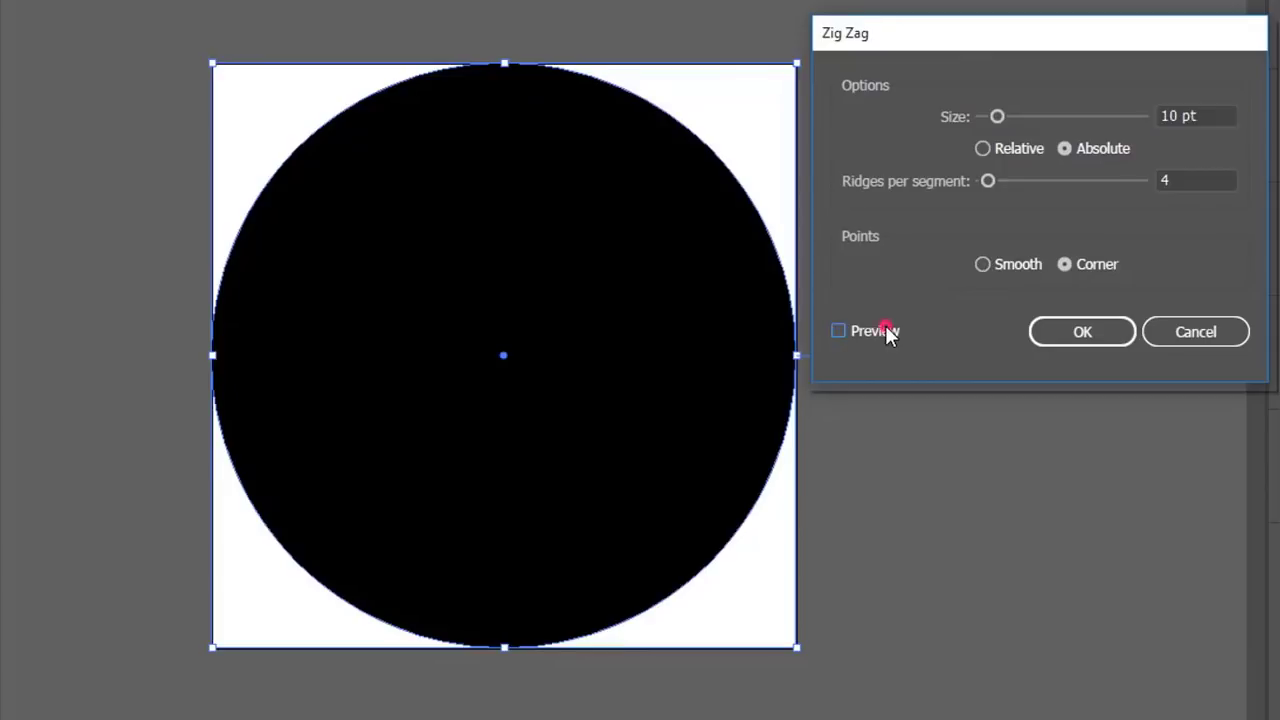
{"action": "left_click", "coordinate": [1002, 272]}
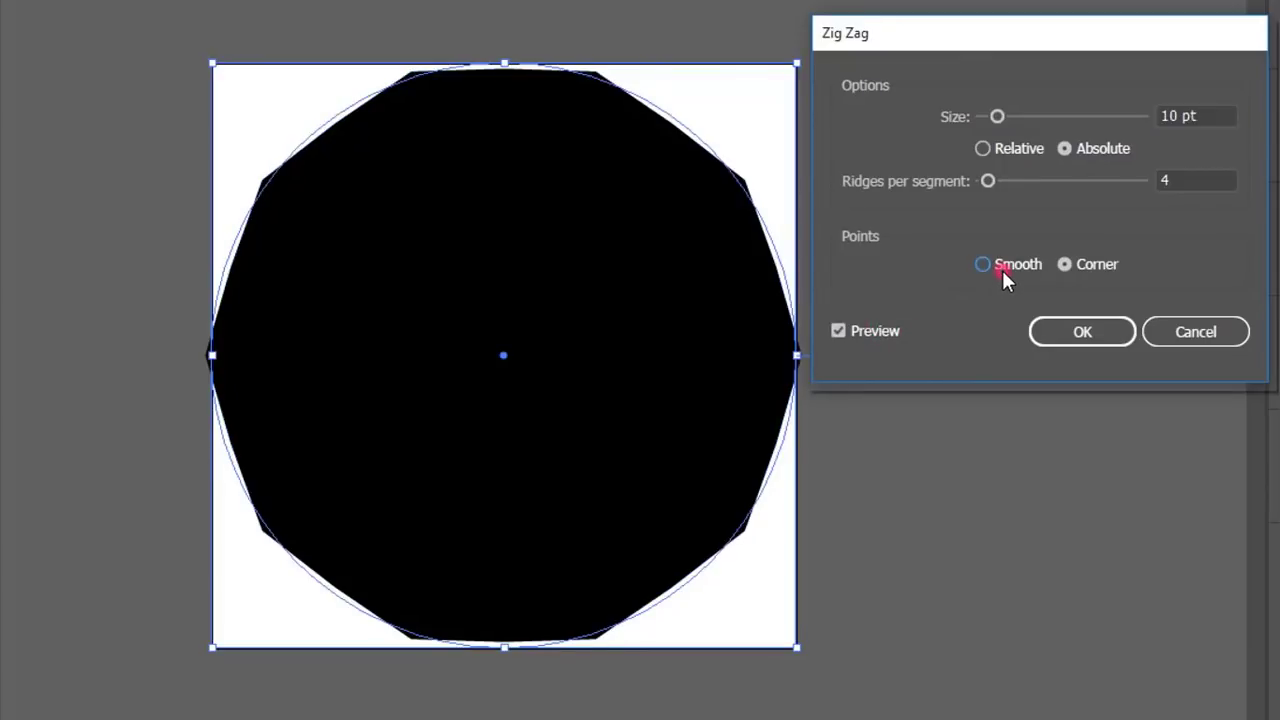
{"action": "left_click", "coordinate": [1177, 180]}
{"action": "type", "text": "3"}
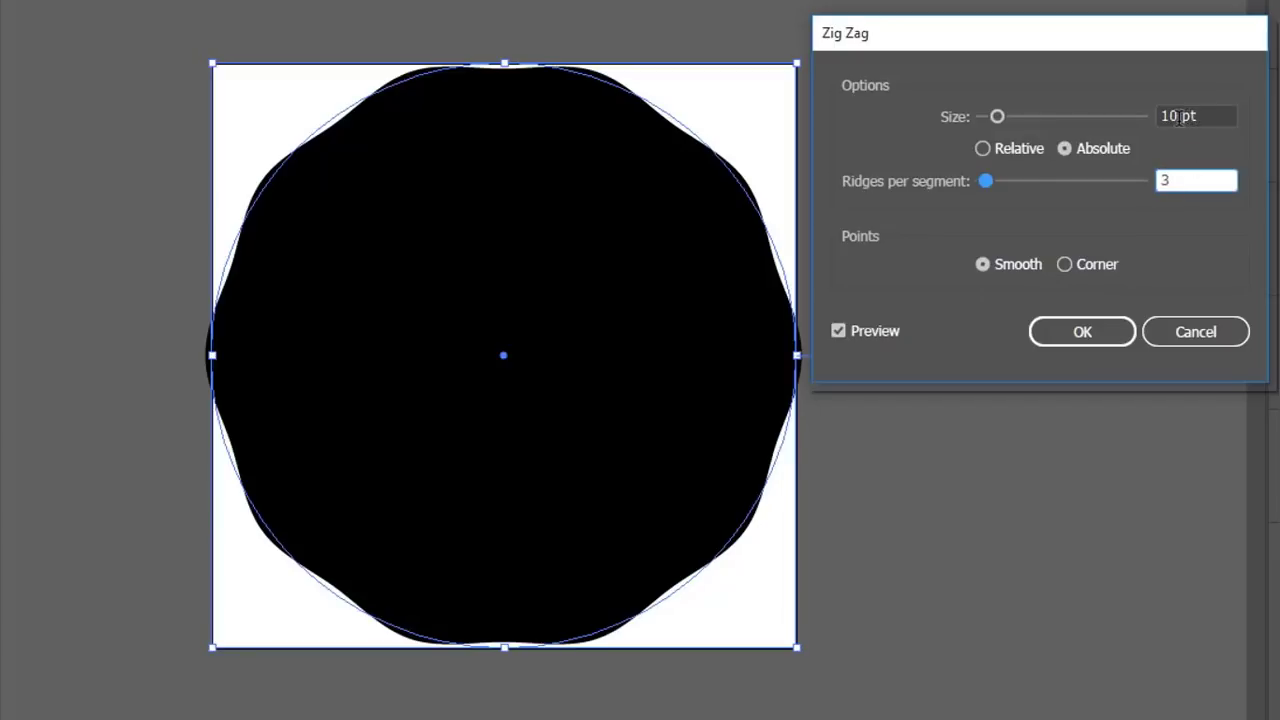
{"action": "left_click", "coordinate": [1017, 149]}
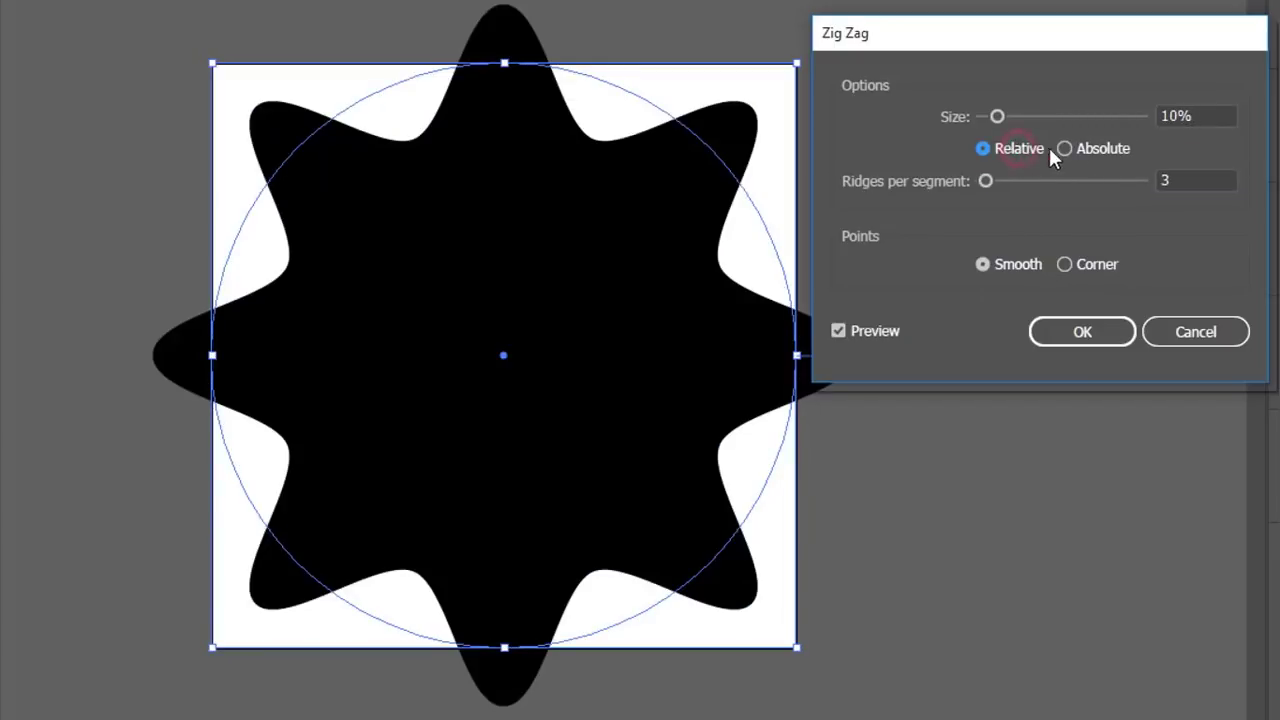
{"action": "left_click", "coordinate": [1176, 116]}
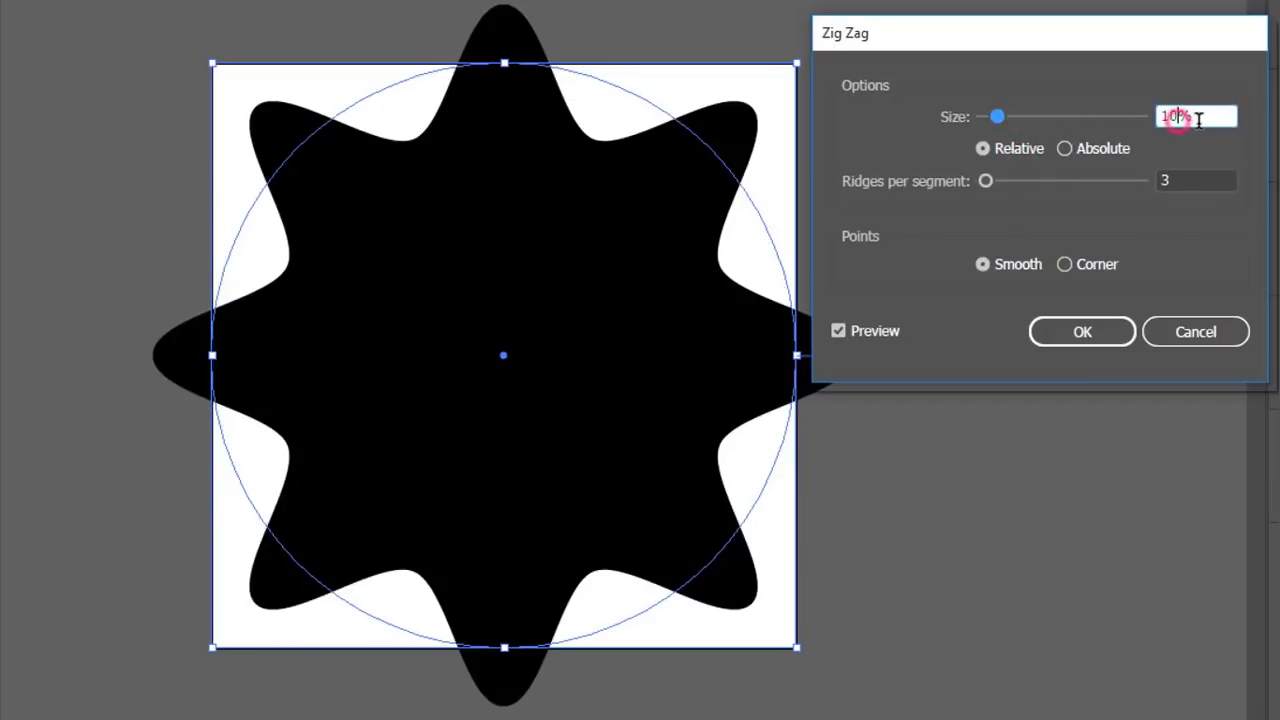
{"action": "type", "text": "5"}
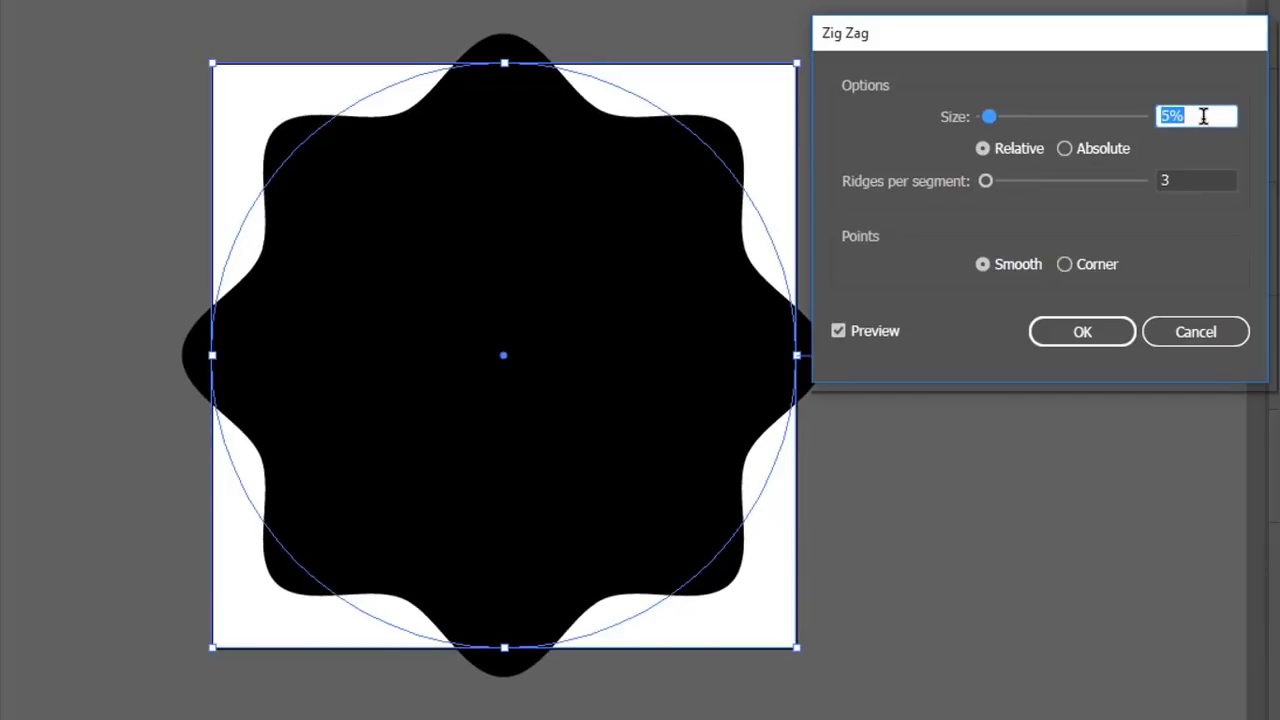
{"action": "key", "text": "Down"}
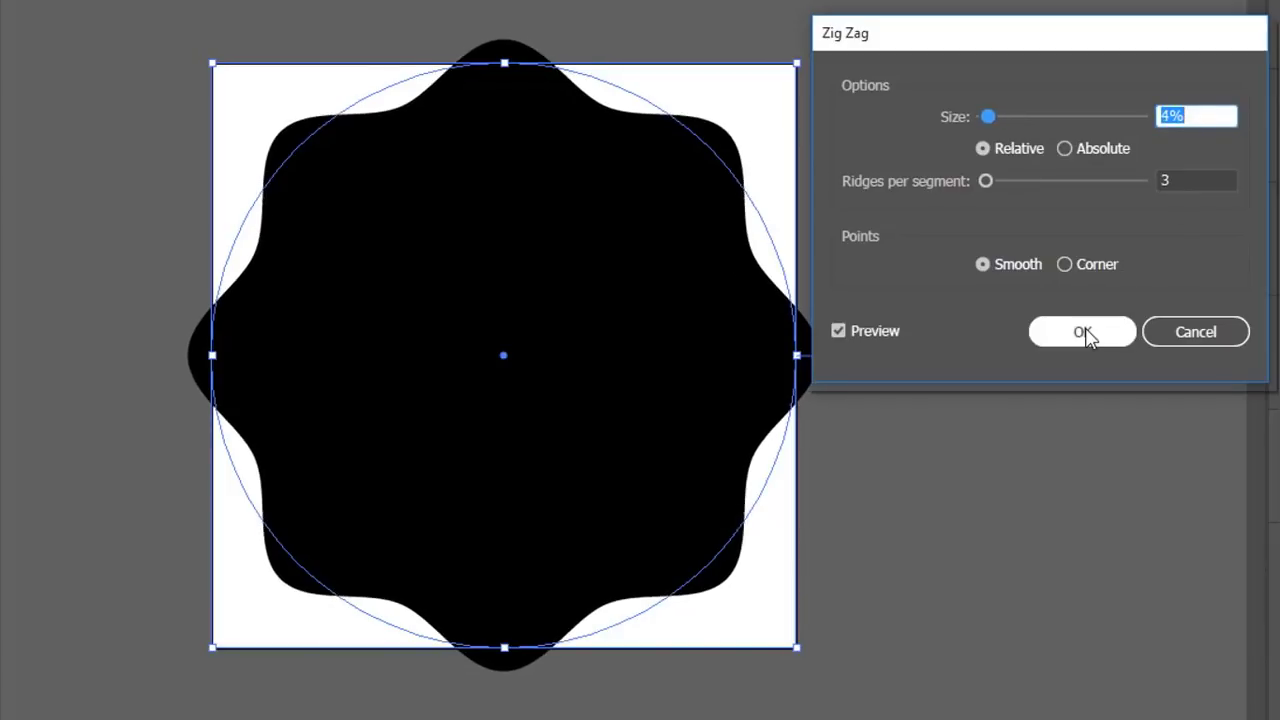
{"action": "left_click", "coordinate": [1085, 333]}
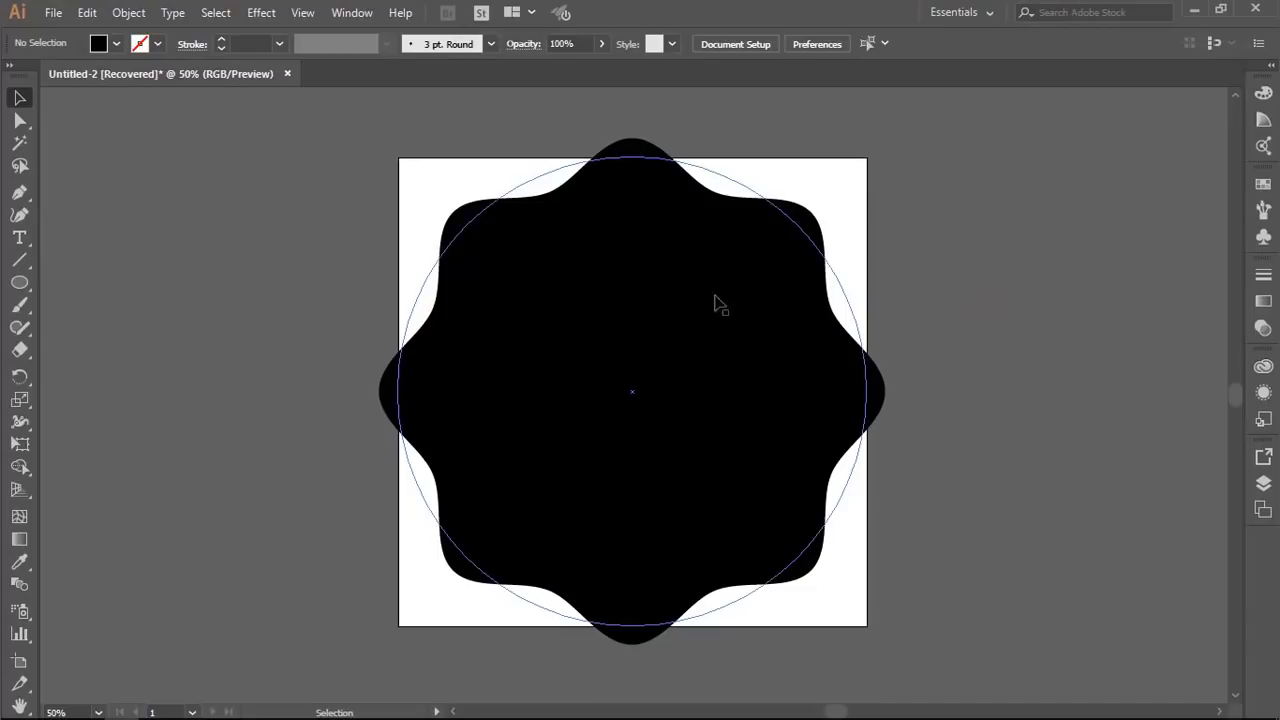
Expand the wavy circle's Zig Zag appearance into a plain path
{"action": "left_click", "coordinate": [675, 326]}
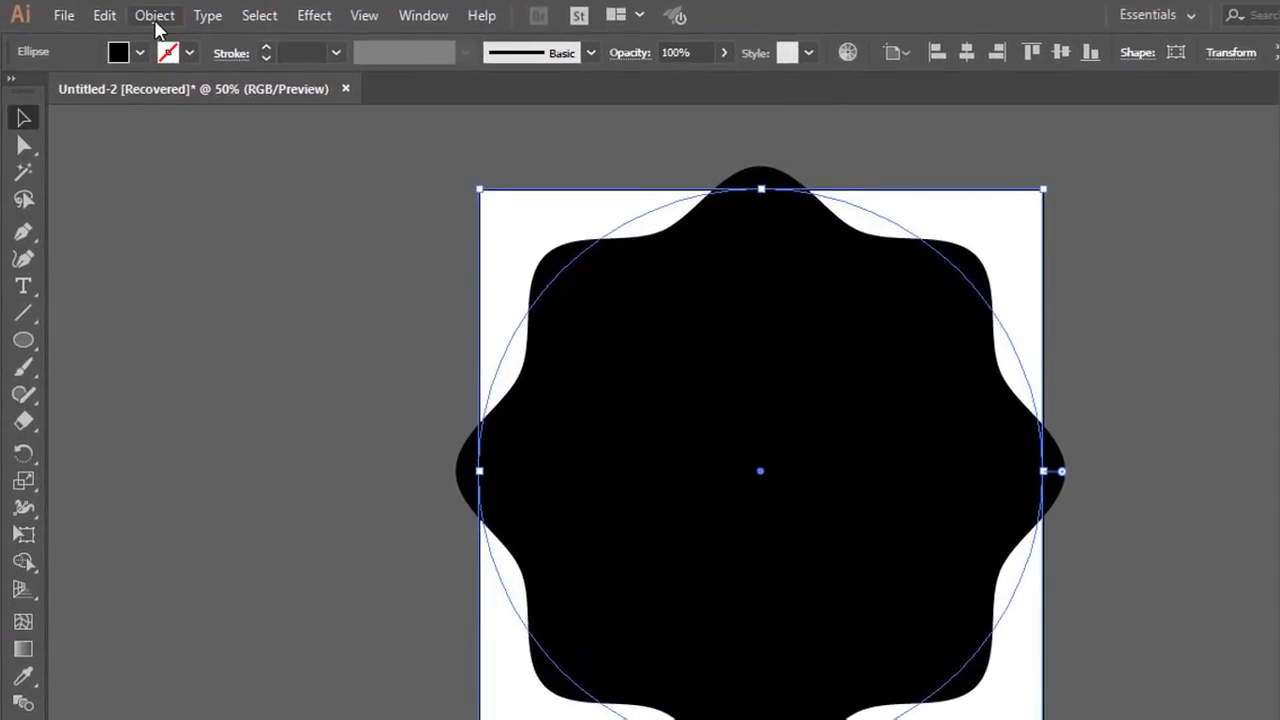
{"action": "left_click", "coordinate": [133, 13]}
{"action": "left_click", "coordinate": [191, 280]}
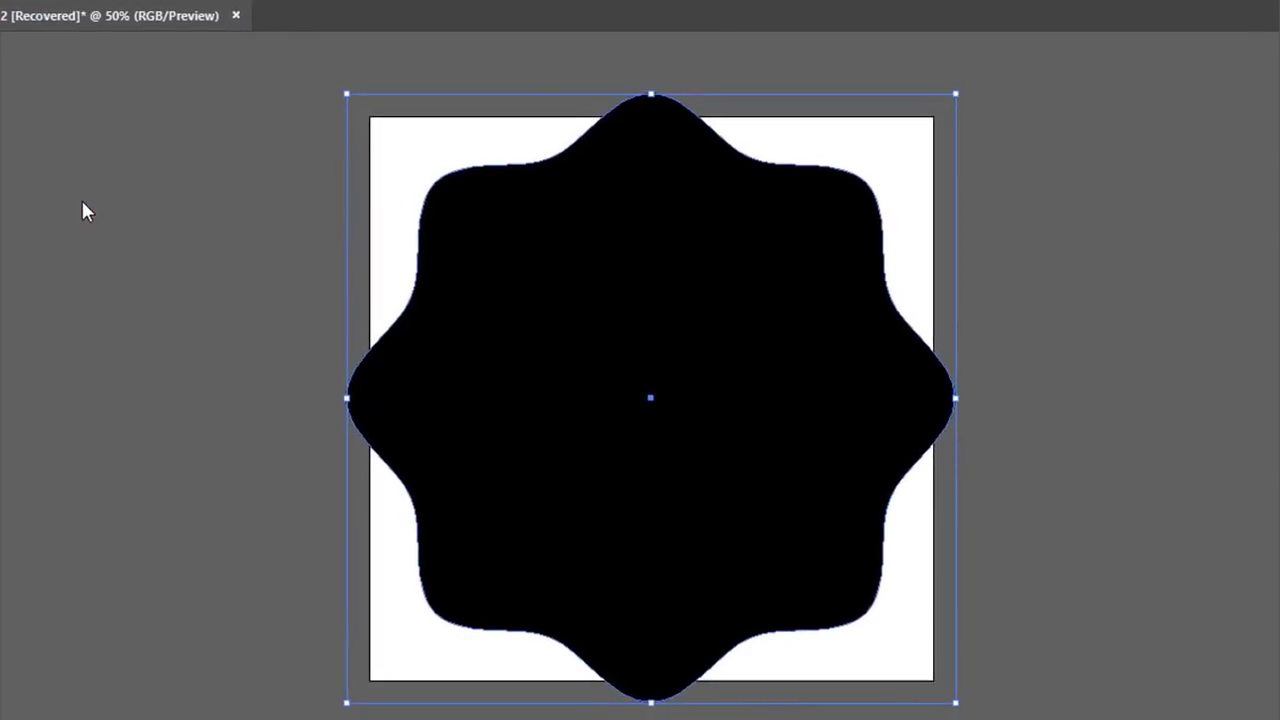
{"action": "left_click", "coordinate": [82, 205]}
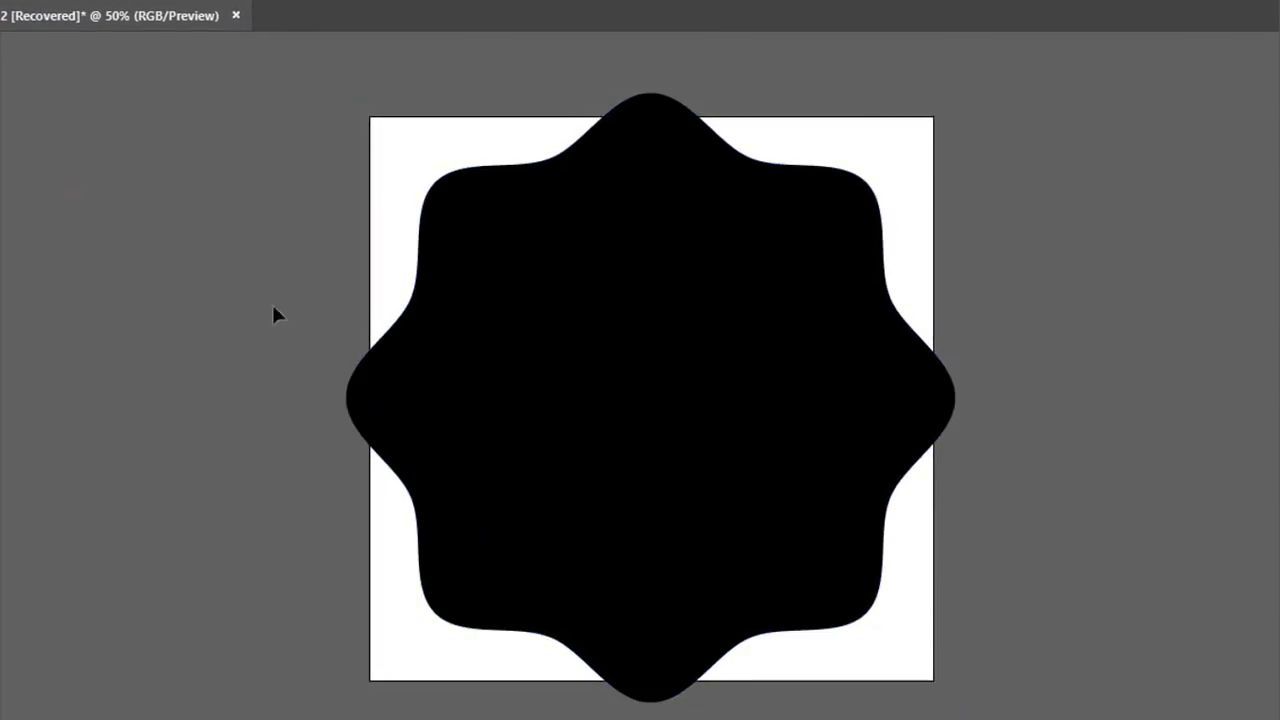
{"action": "left_click", "coordinate": [517, 336]}
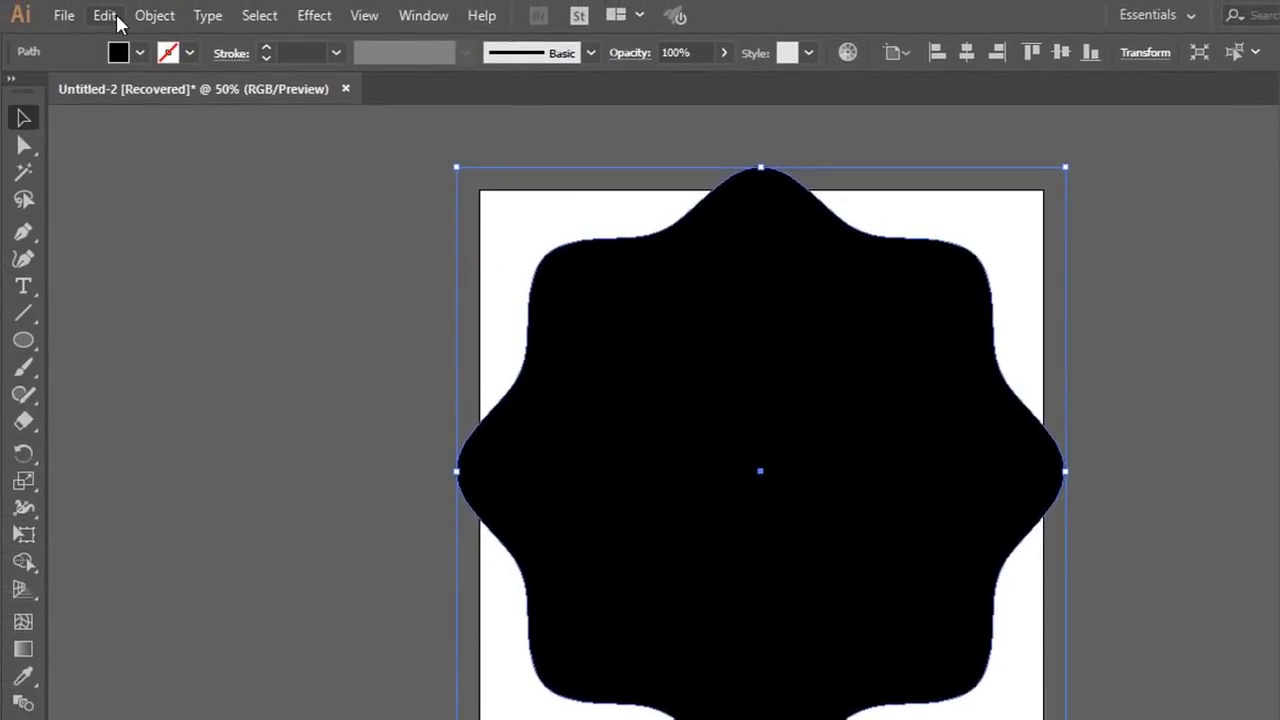
Copy the wavy shape and paste a copy in place on top
{"action": "left_click", "coordinate": [118, 22]}
{"action": "left_click", "coordinate": [111, 122]}
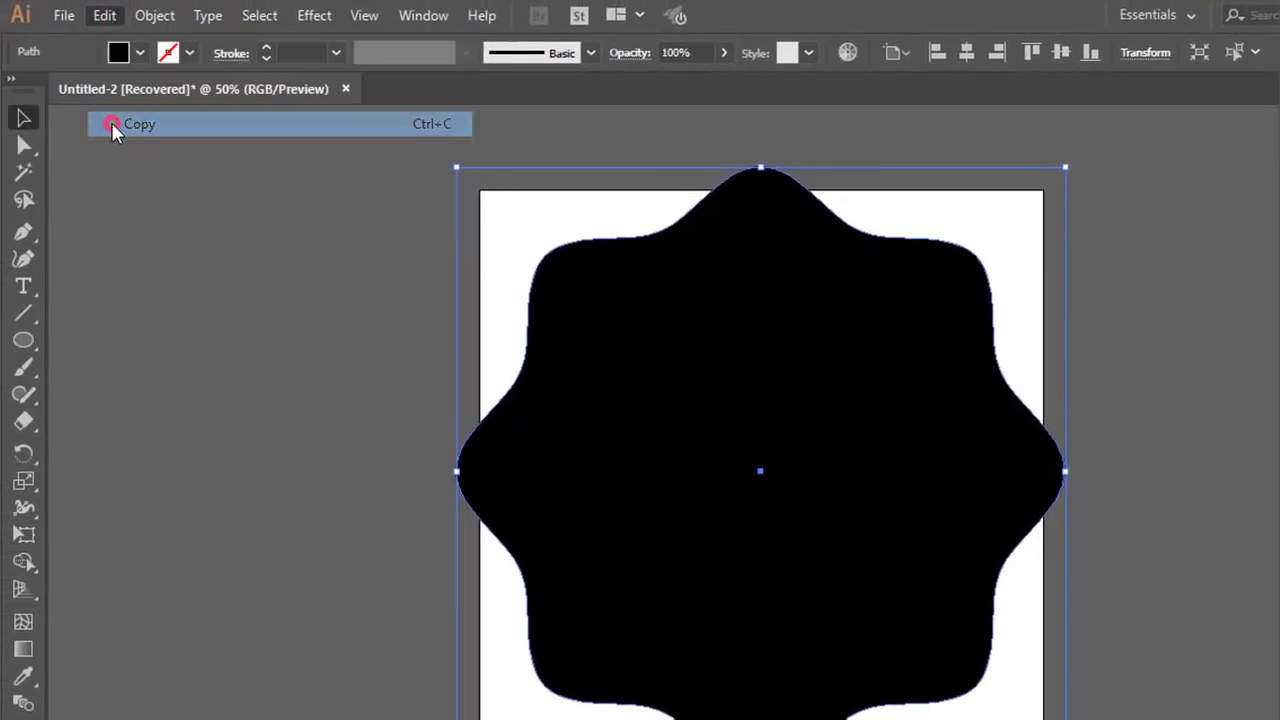
{"action": "left_click", "coordinate": [100, 18]}
{"action": "left_click", "coordinate": [152, 222]}
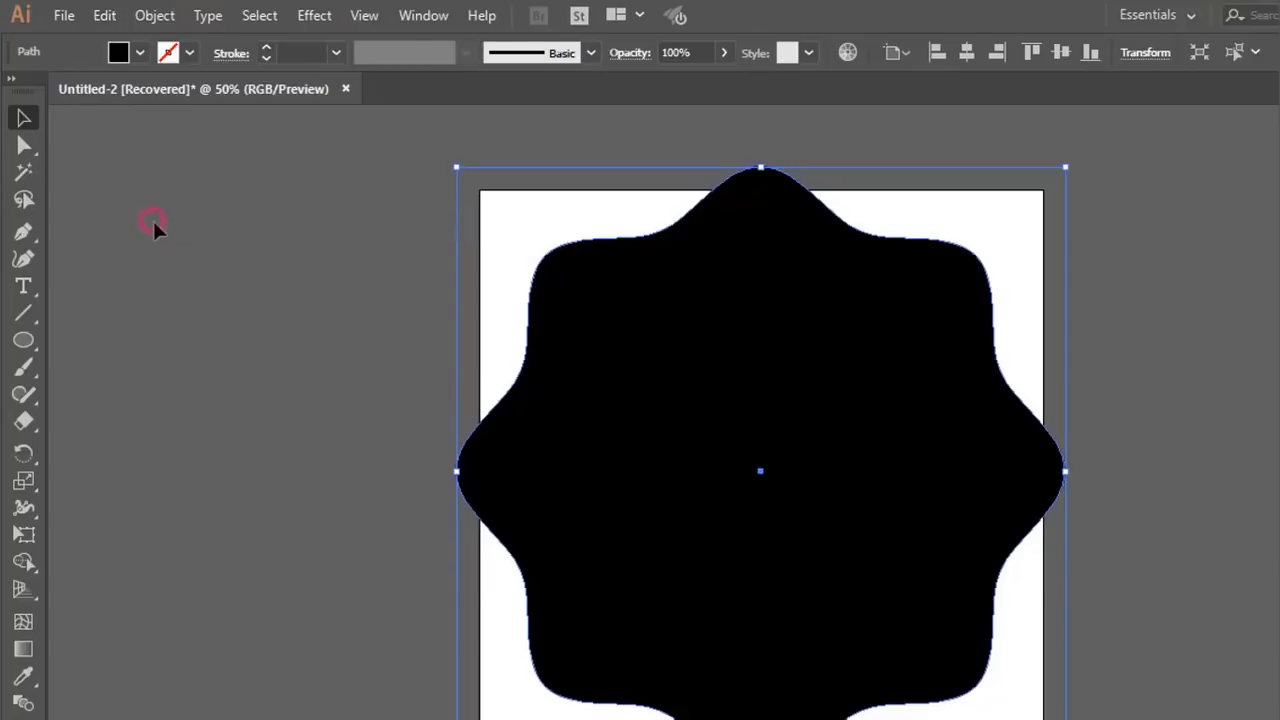
{"action": "left_click", "coordinate": [257, 195]}
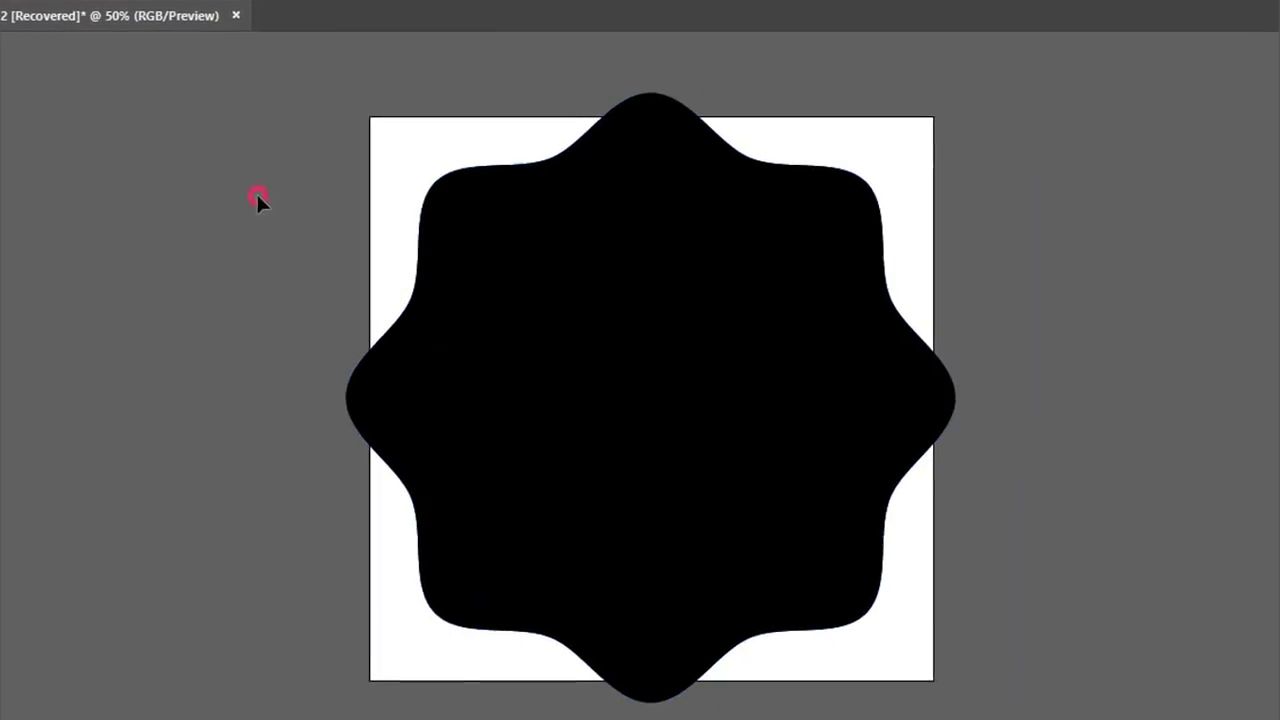
{"action": "left_click", "coordinate": [695, 276]}
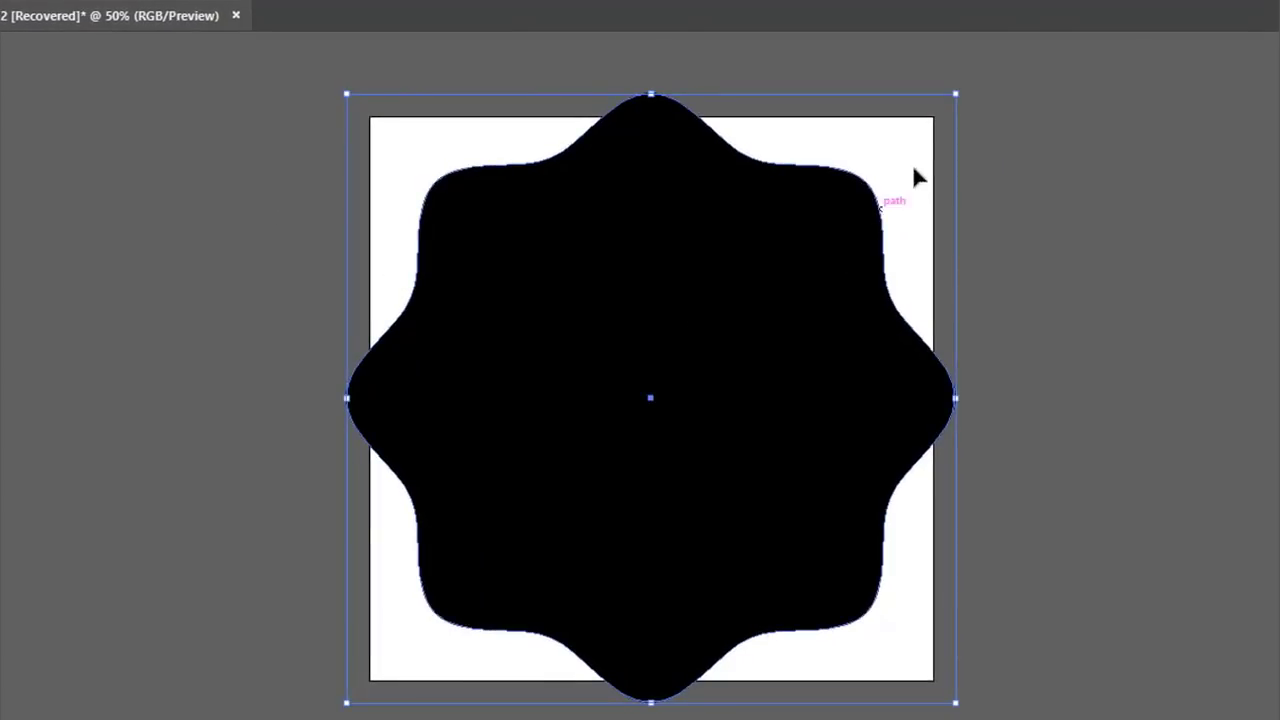
Shrink the pasted copy to about 82 pt at the centre, then select both shapes
{"action": "left_click_drag", "start_coordinate": [956, 94], "coordinate": [756, 376]}
{"action": "left_click", "coordinate": [756, 384], "text": "shift"}
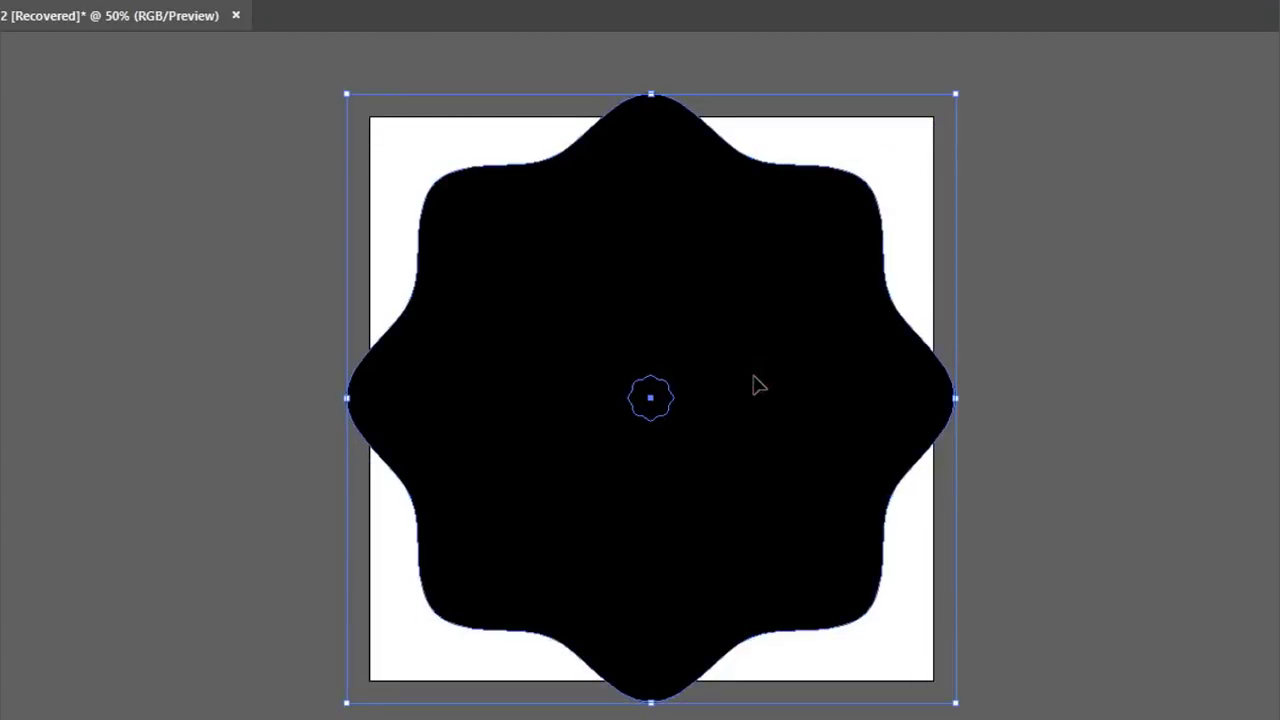
{"action": "left_click", "coordinate": [1068, 328]}
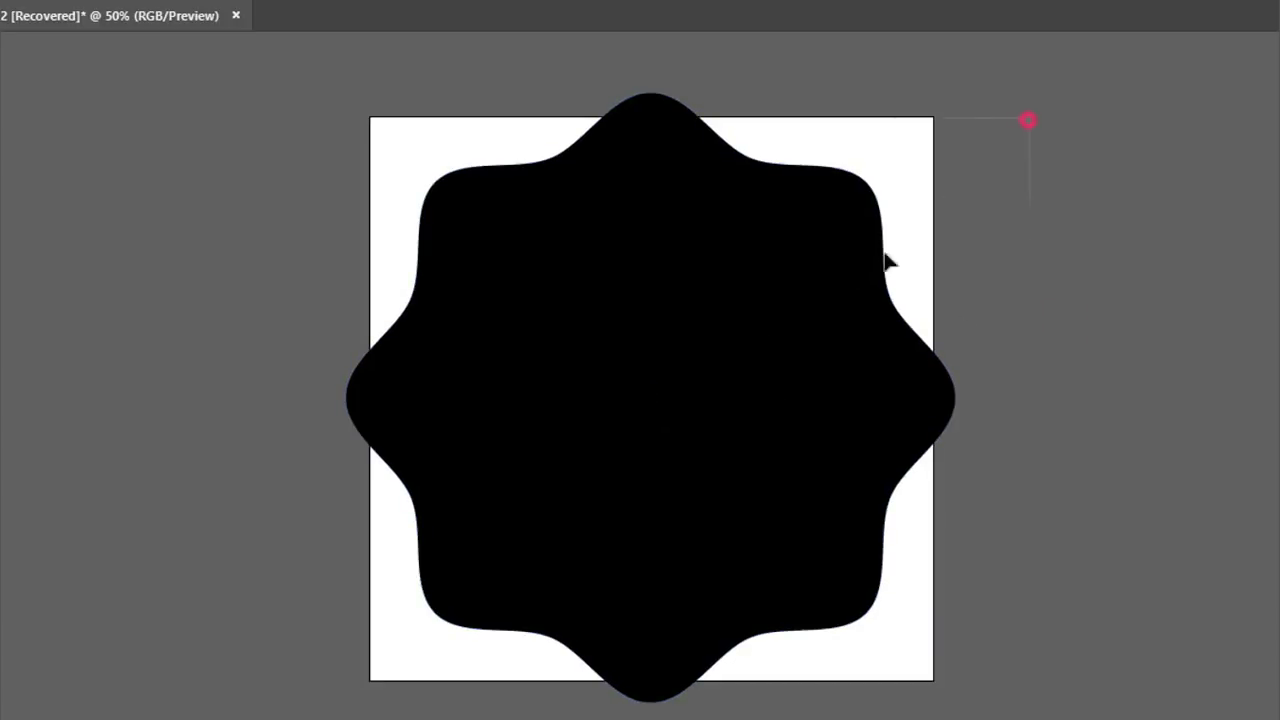
{"action": "left_click_drag", "start_coordinate": [885, 260], "coordinate": [605, 470]}
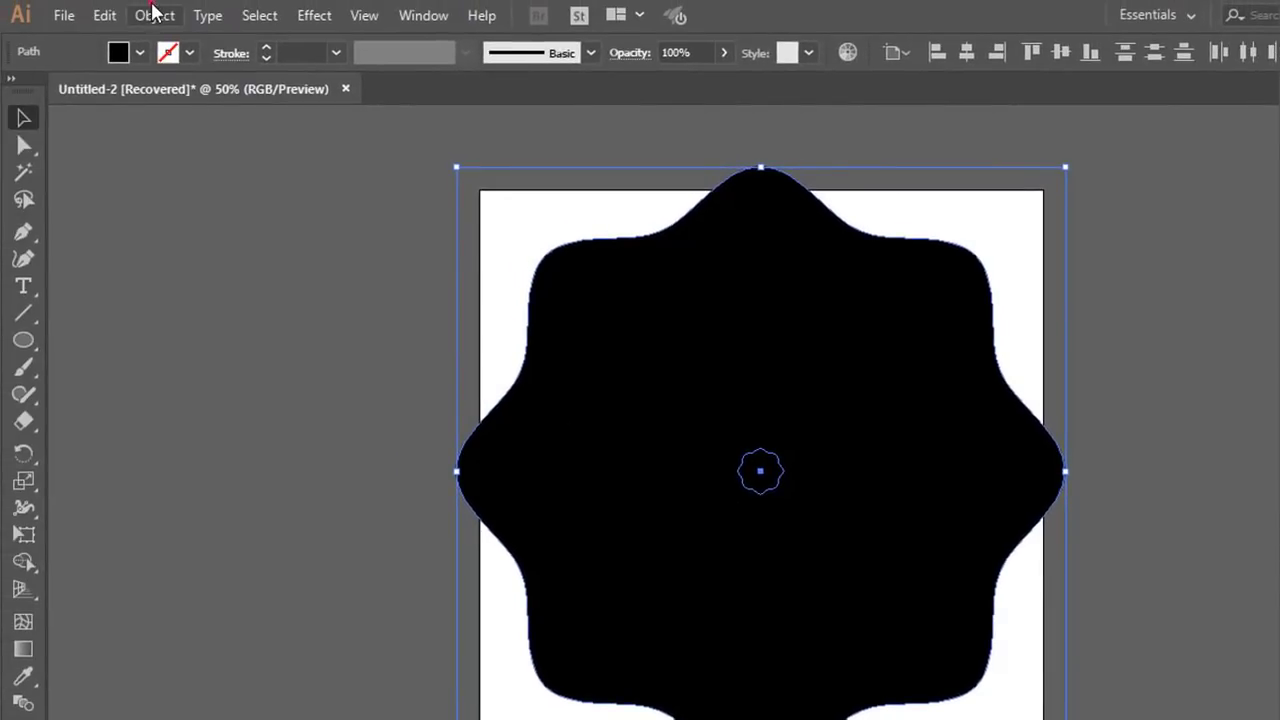
Blend the large wavy shape into the small centre copy and reselect the blend
{"action": "left_click", "coordinate": [155, 14]}
{"action": "mouse_move", "coordinate": [183, 577]}
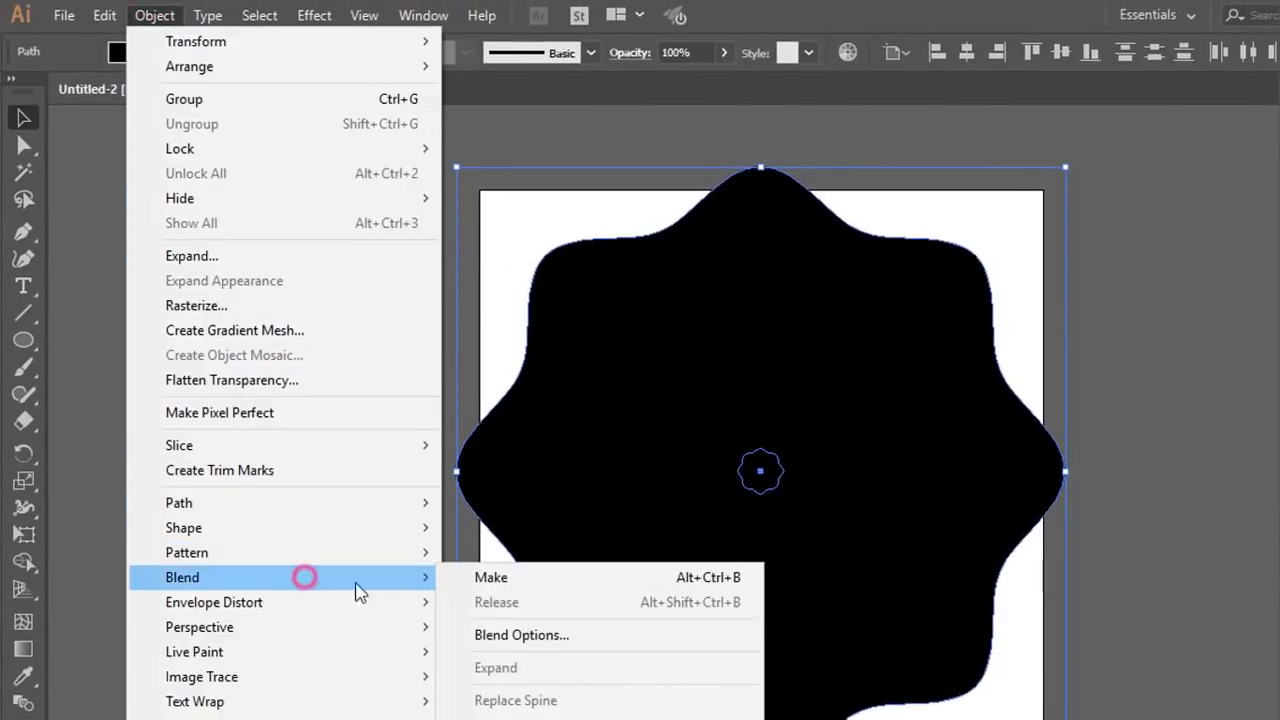
{"action": "left_click", "coordinate": [477, 578]}
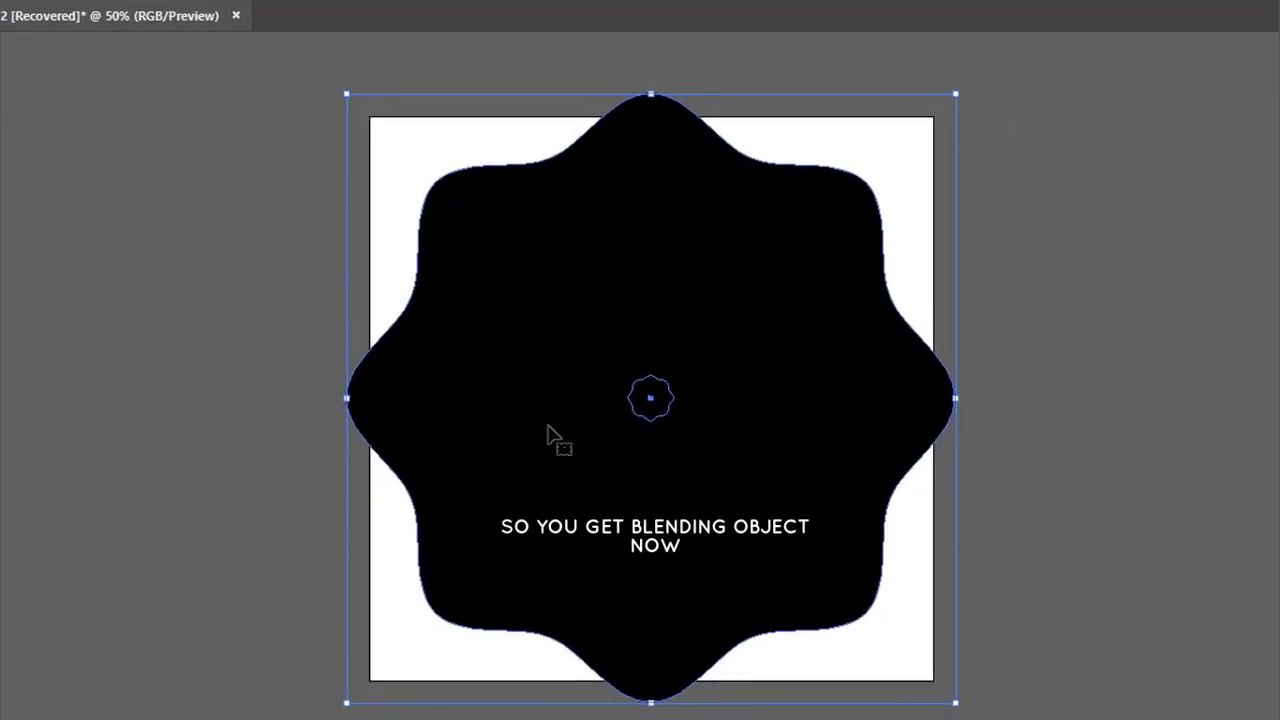
{"action": "left_click", "coordinate": [1008, 220]}
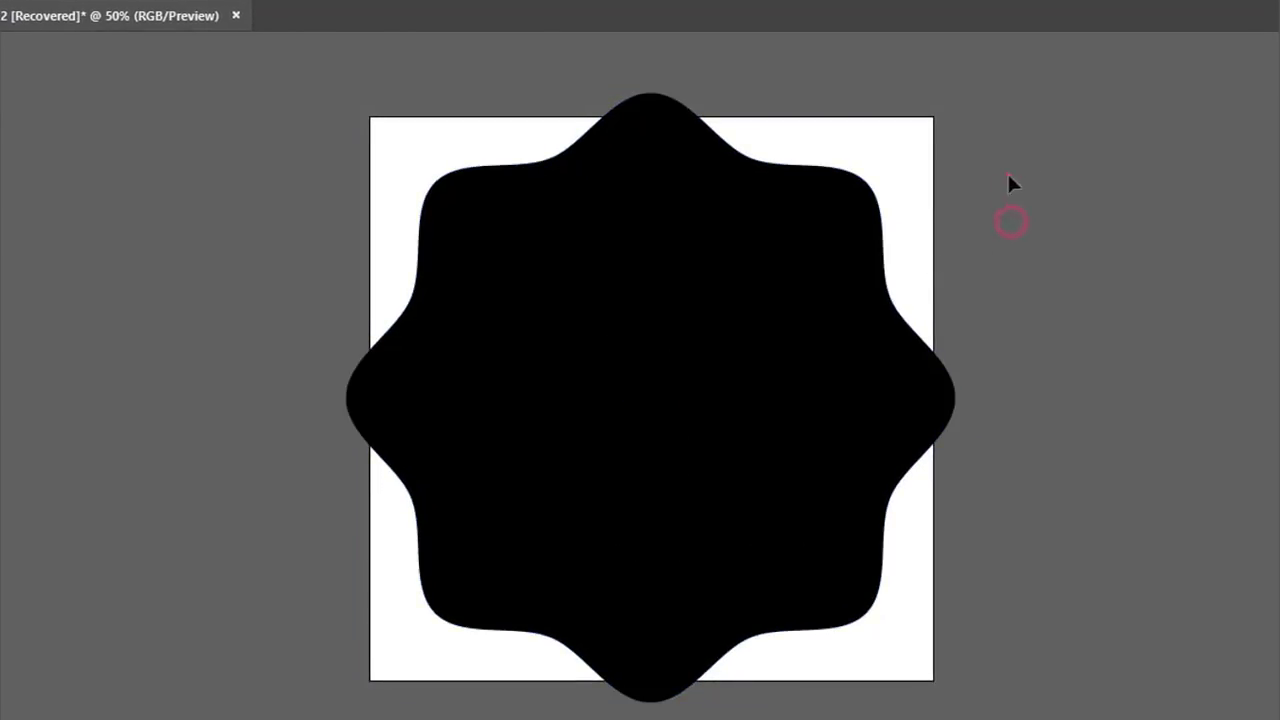
{"action": "left_click_drag", "start_coordinate": [1008, 172], "coordinate": [670, 338]}
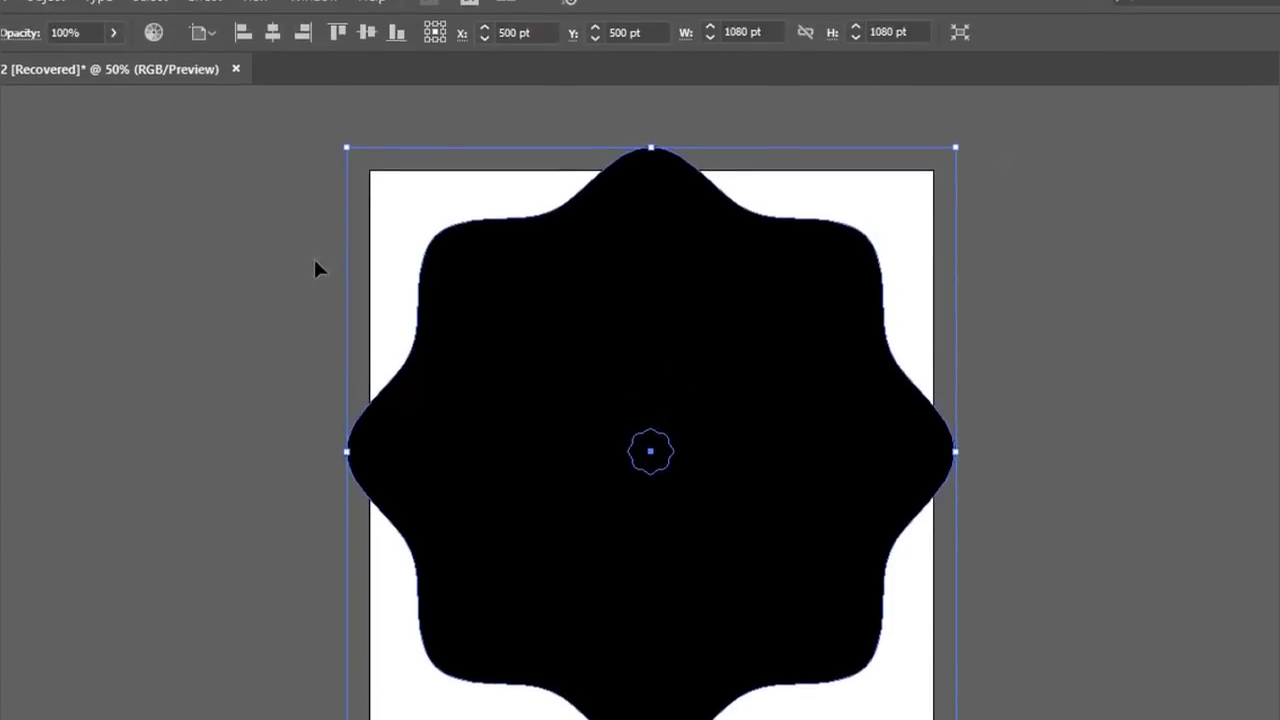
Apply a Pathfinder Exclude effect to the blend to cut a wavy hole
{"action": "left_click", "coordinate": [210, 16]}
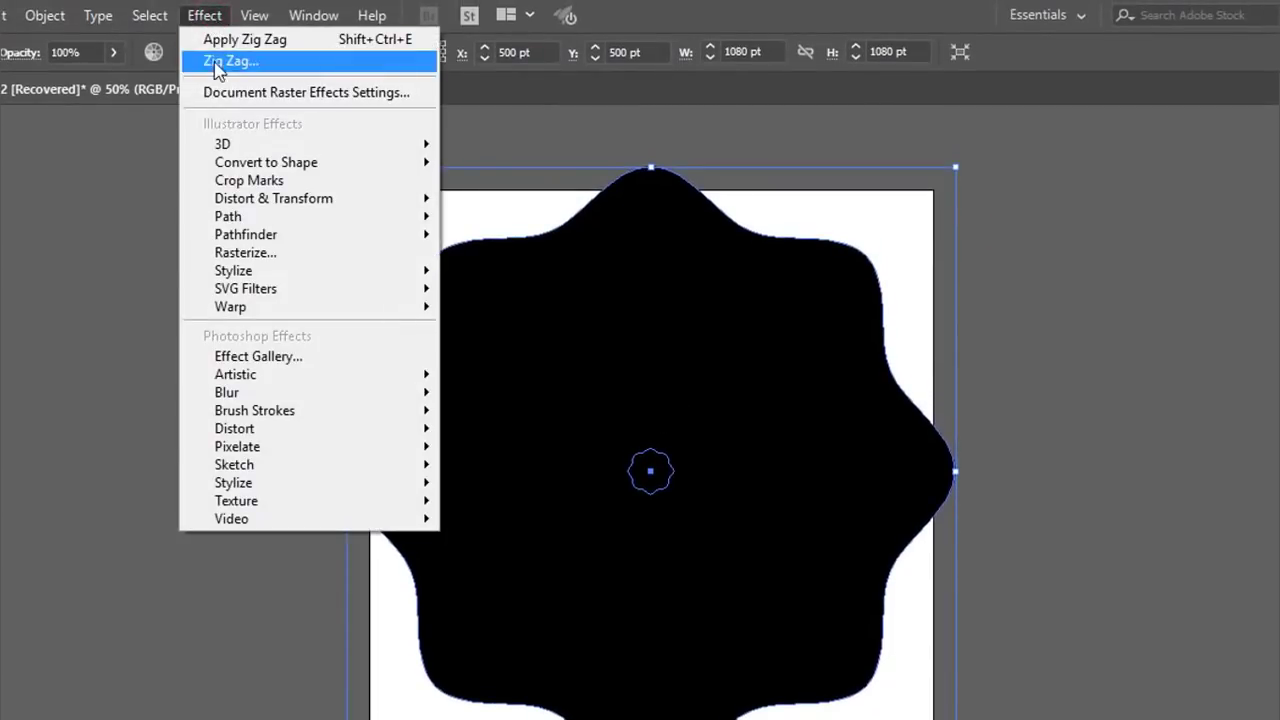
{"action": "mouse_move", "coordinate": [246, 234]}
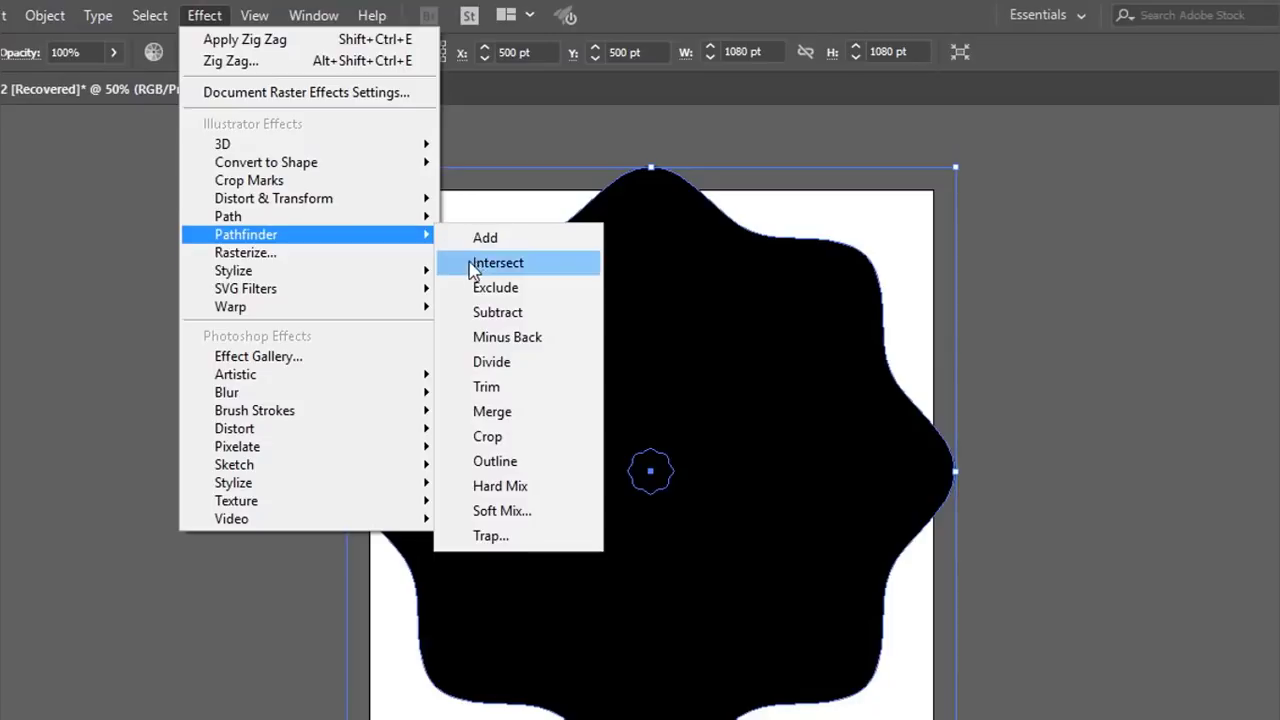
{"action": "left_click", "coordinate": [577, 295]}
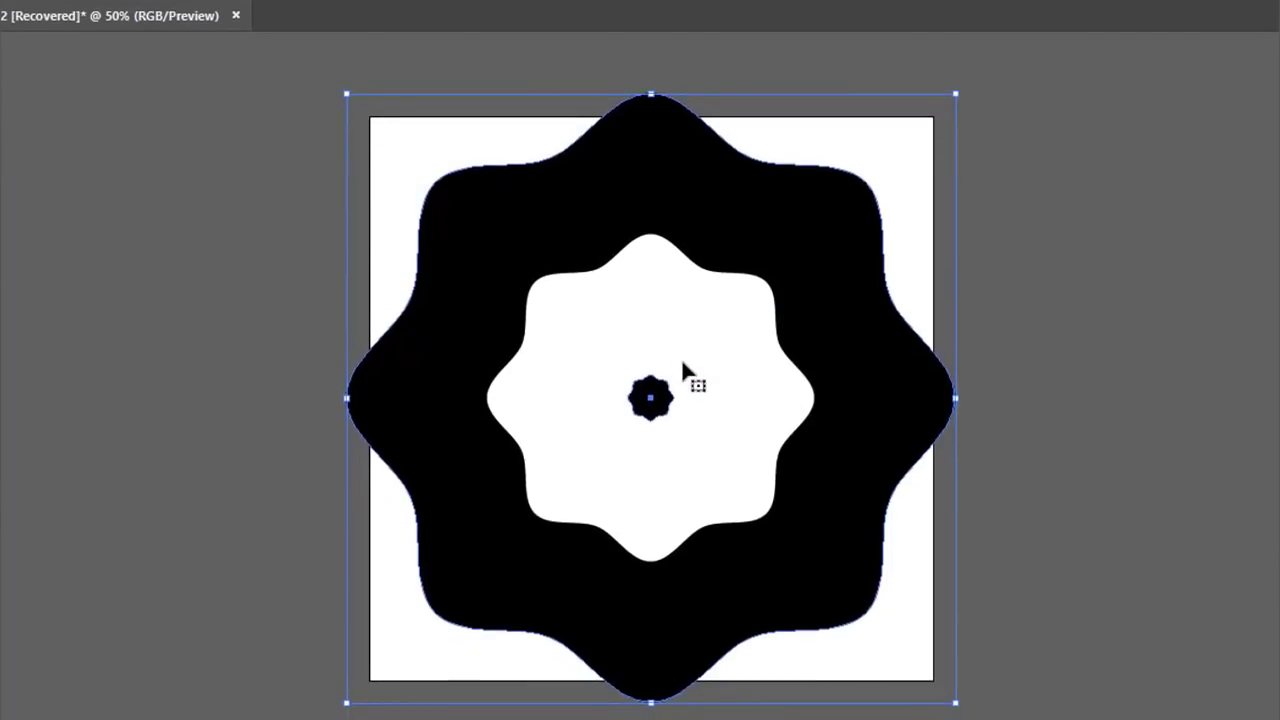
{"action": "left_click", "coordinate": [1035, 298]}
{"action": "left_click", "coordinate": [853, 352]}
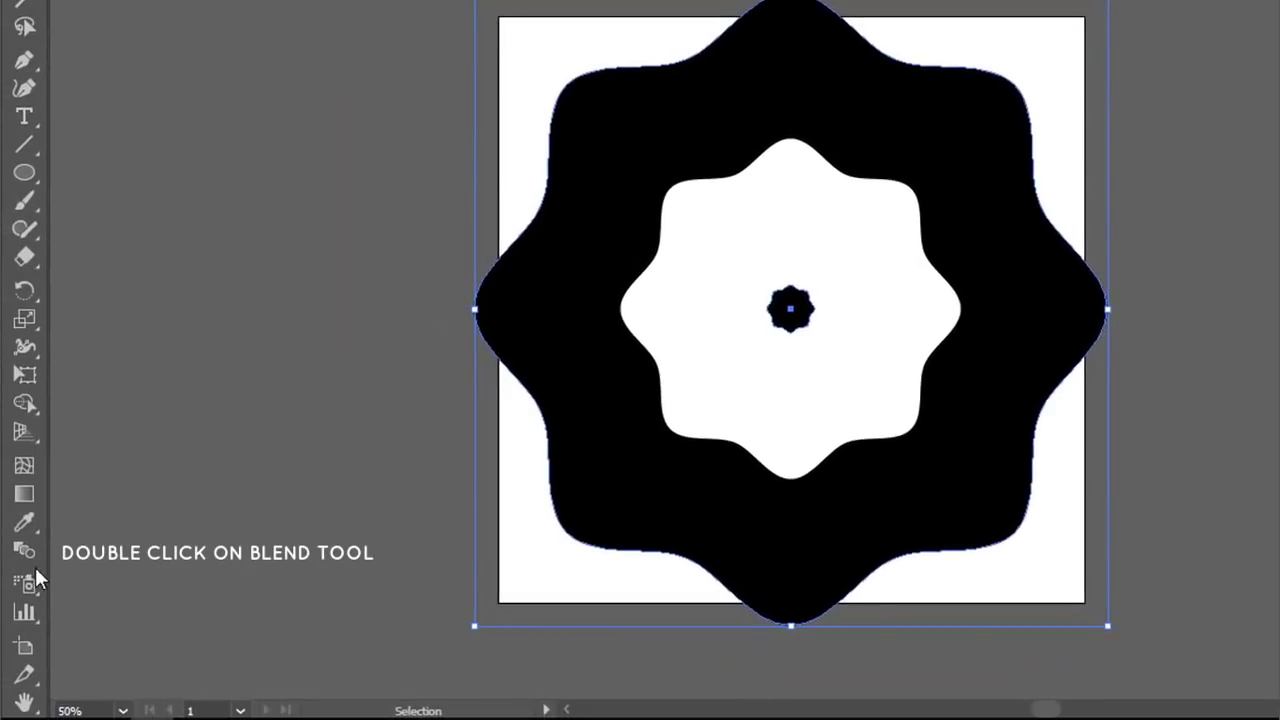
Set the blend spacing to 17 specified steps, creating alternating wavy rings
{"action": "double_click", "coordinate": [25, 553]}
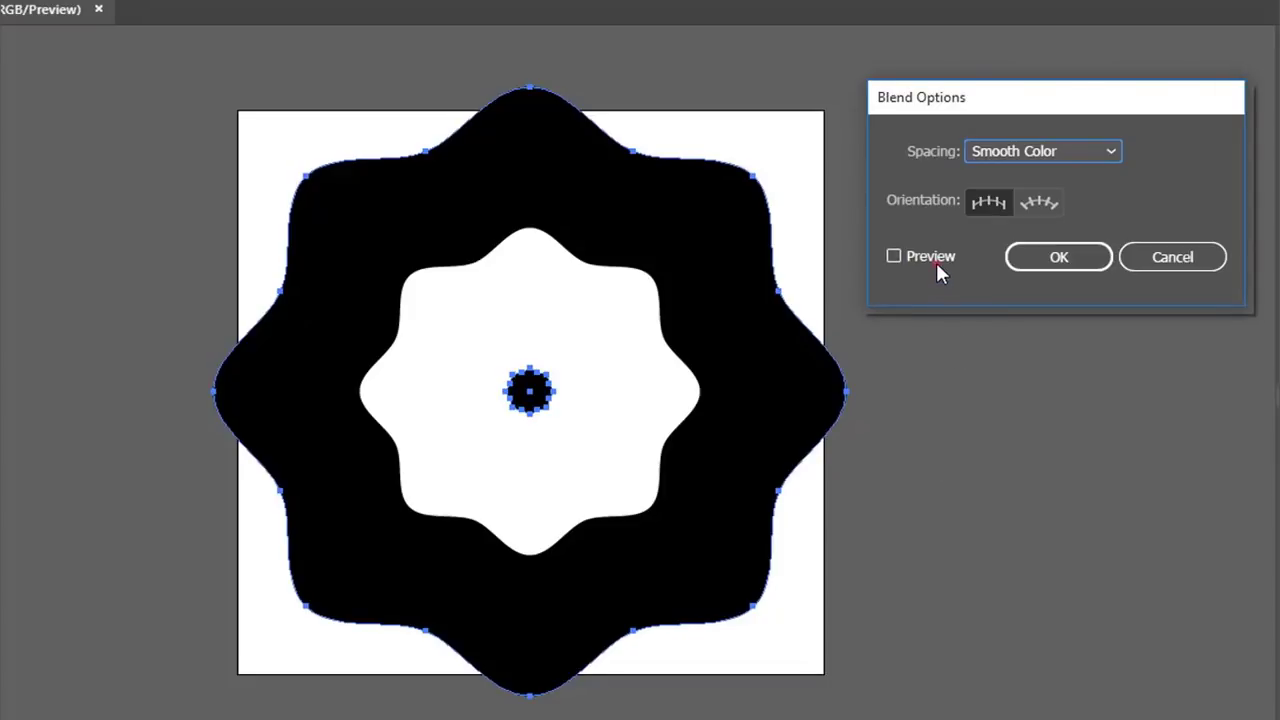
{"action": "left_click", "coordinate": [936, 262]}
{"action": "left_click", "coordinate": [1094, 155]}
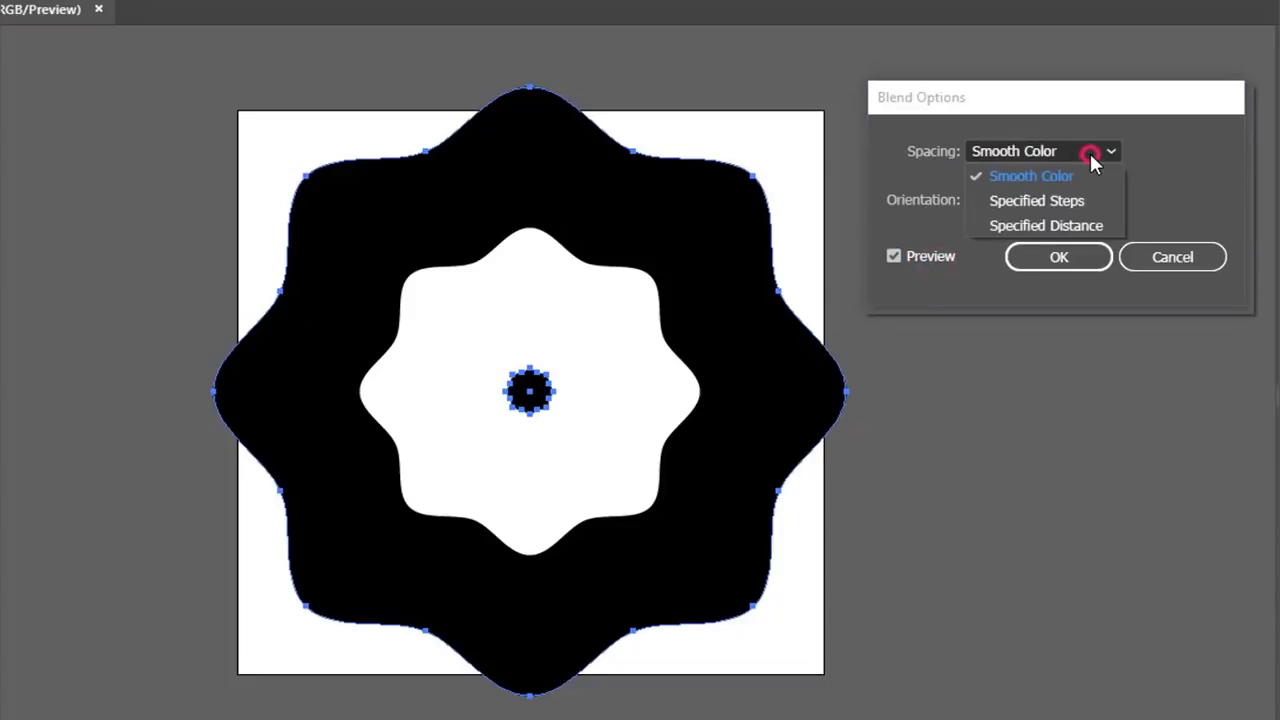
{"action": "left_click", "coordinate": [1081, 201]}
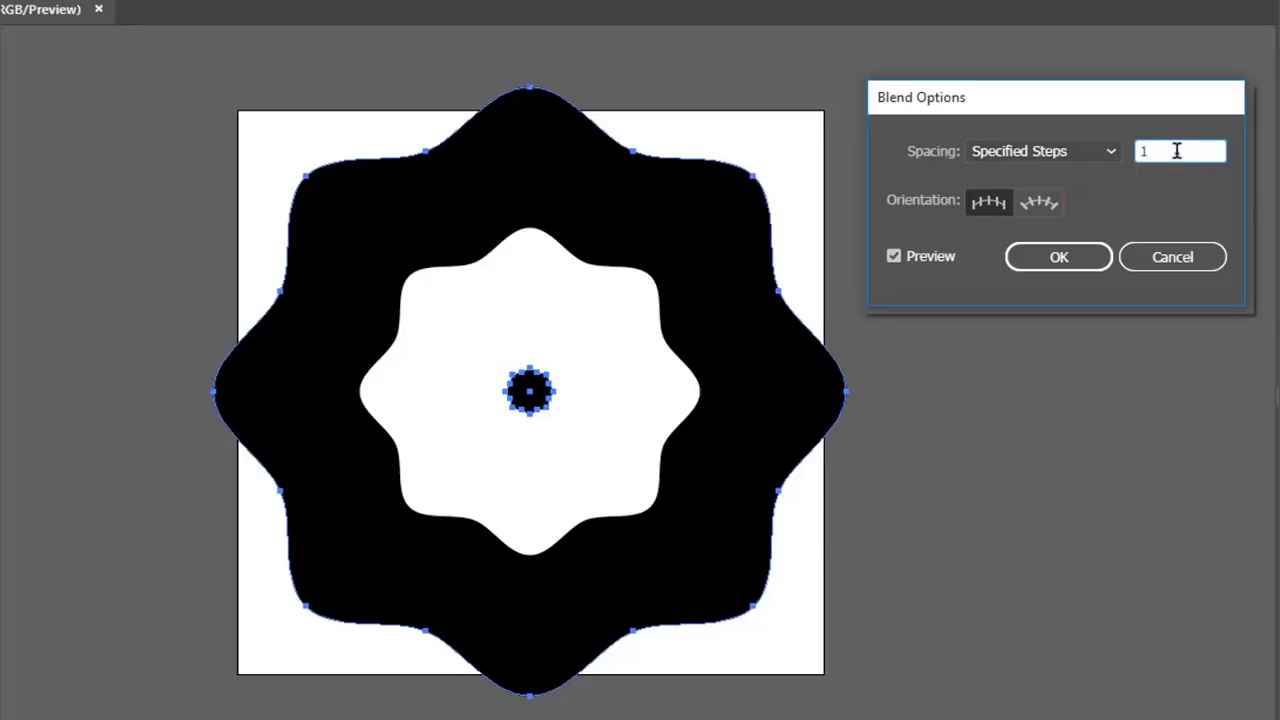
{"action": "key", "text": "Up"}
{"action": "key", "text": "Up"}
{"action": "key", "text": "Up"}
{"action": "key", "text": "Up"}
{"action": "key", "text": "Up"}
{"action": "key", "text": "Up"}
{"action": "key", "text": "Up"}
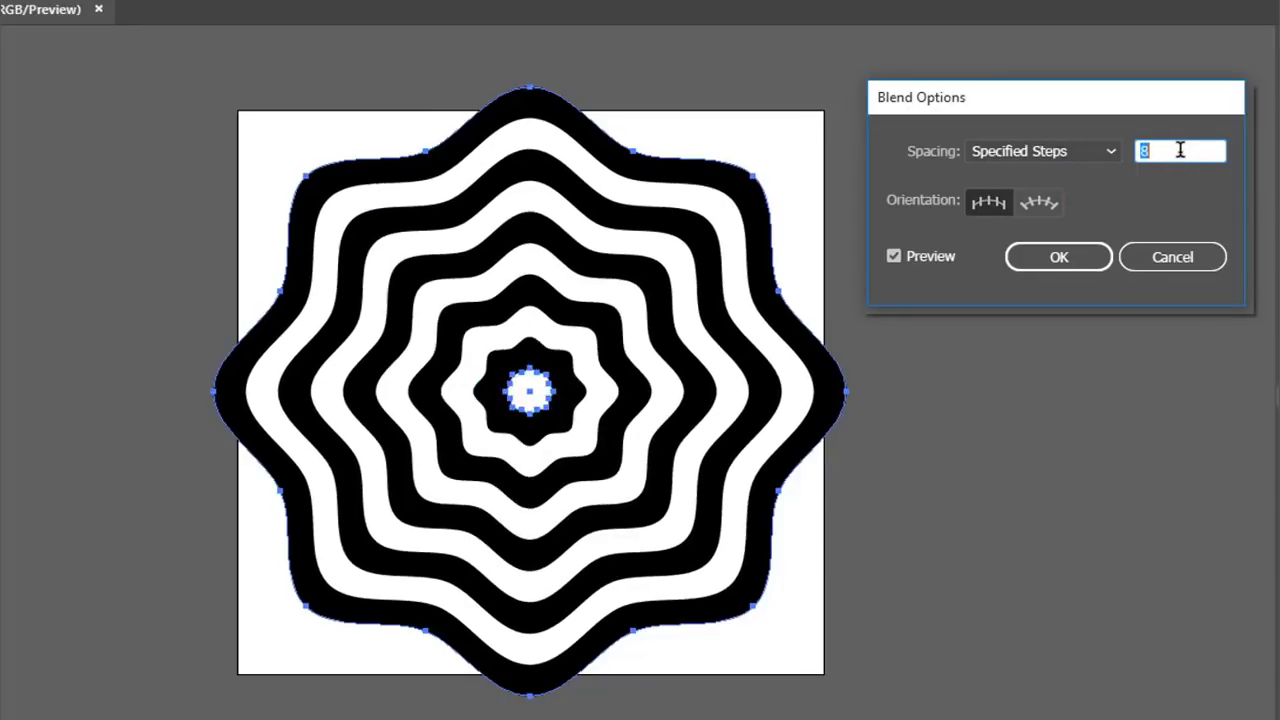
{"action": "key", "text": "Up"}
{"action": "key", "text": "Up"}
{"action": "key", "text": "Up"}
{"action": "key", "text": "Up"}
{"action": "key", "text": "Up"}
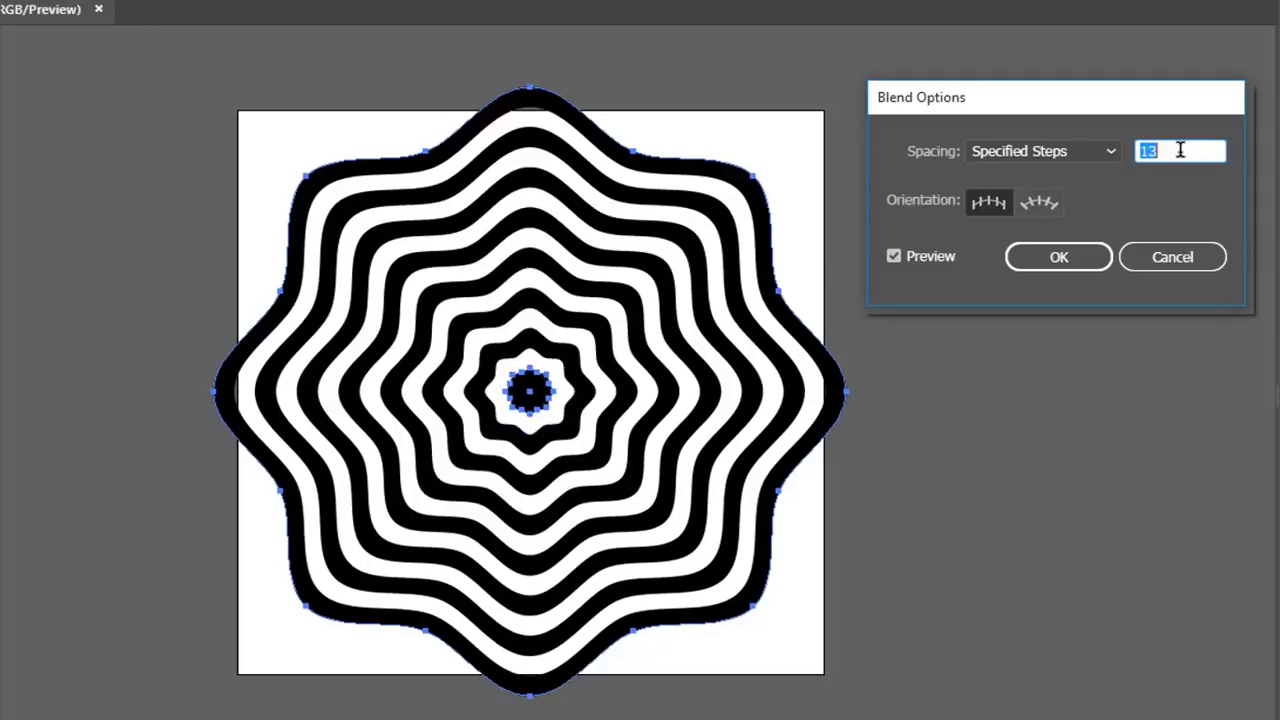
{"action": "key", "text": "Up"}
{"action": "key", "text": "Up"}
{"action": "key", "text": "Up"}
{"action": "key", "text": "Up"}
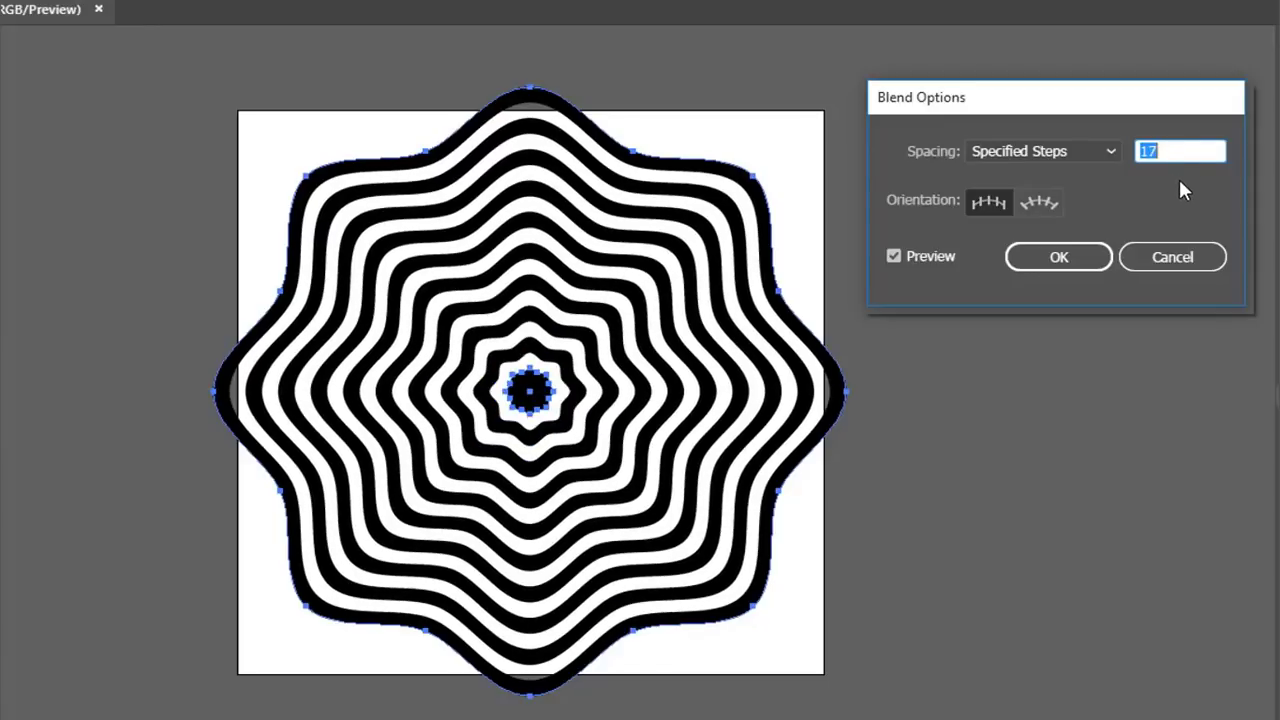
{"action": "left_click", "coordinate": [1090, 260]}
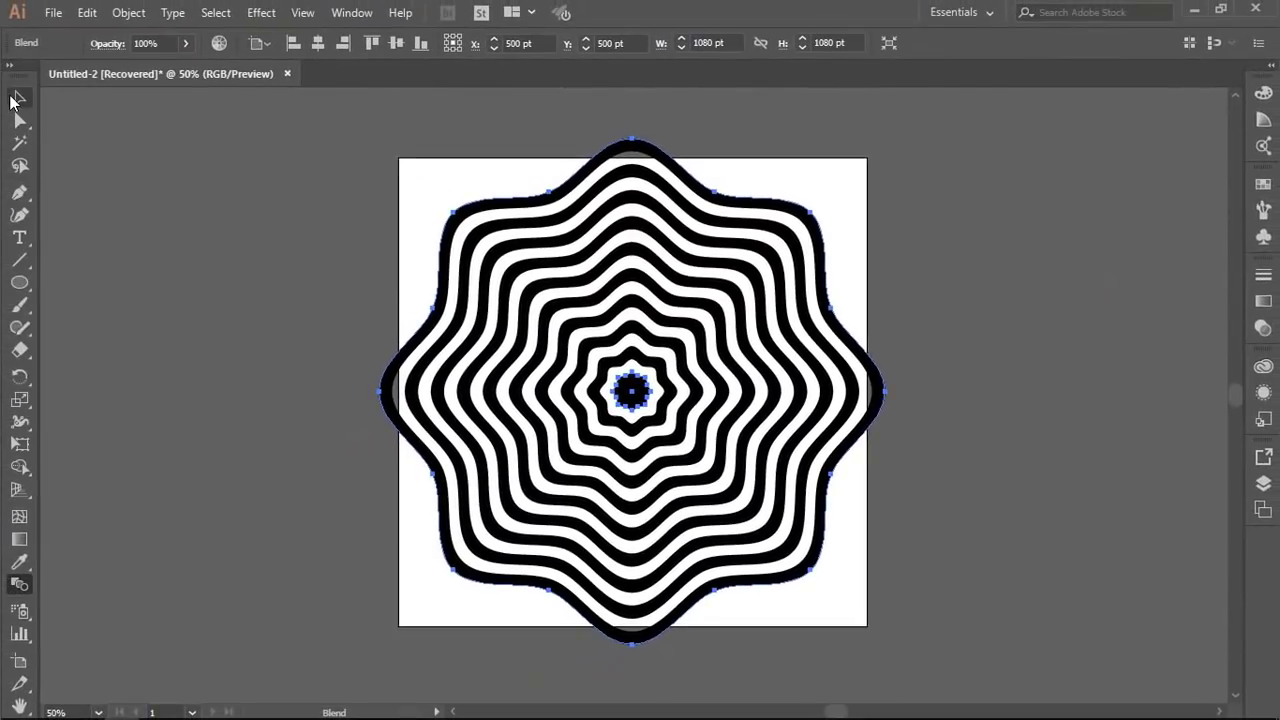
{"action": "left_click", "coordinate": [18, 96]}
Select the whole ring blend and enter isolation mode
{"action": "left_click", "coordinate": [928, 311]}
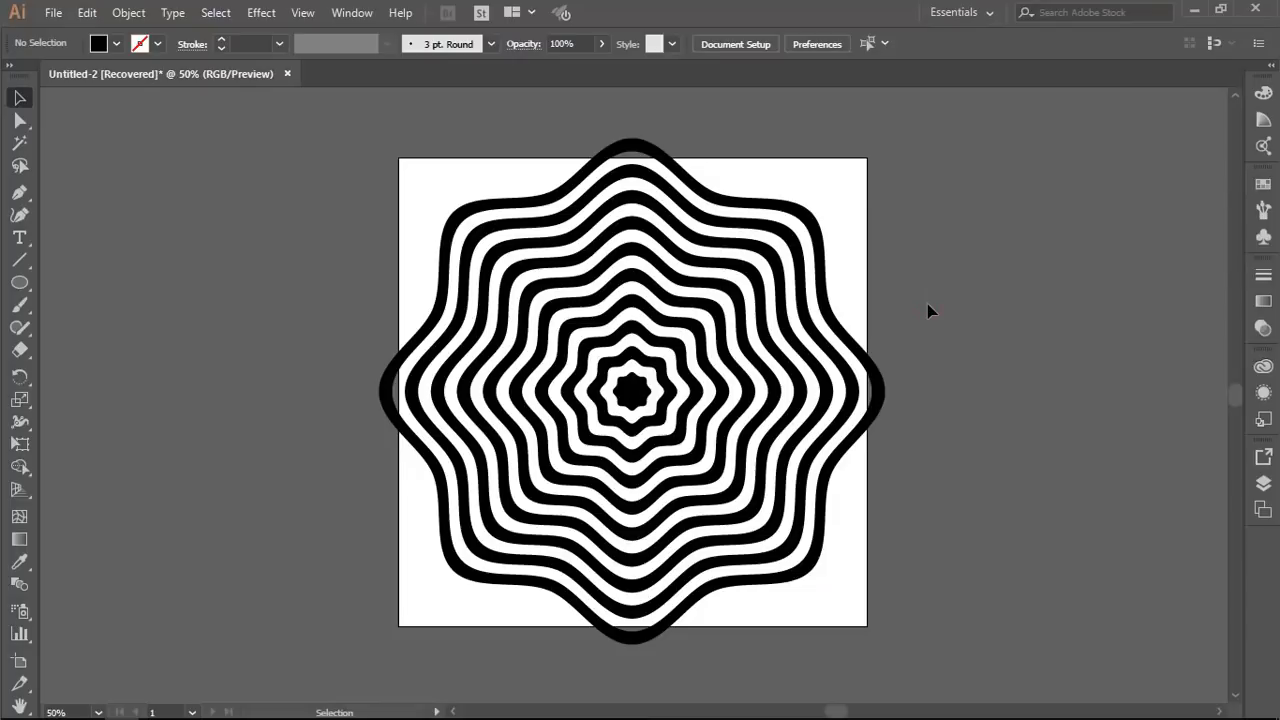
{"action": "left_click_drag", "start_coordinate": [927, 238], "coordinate": [680, 410]}
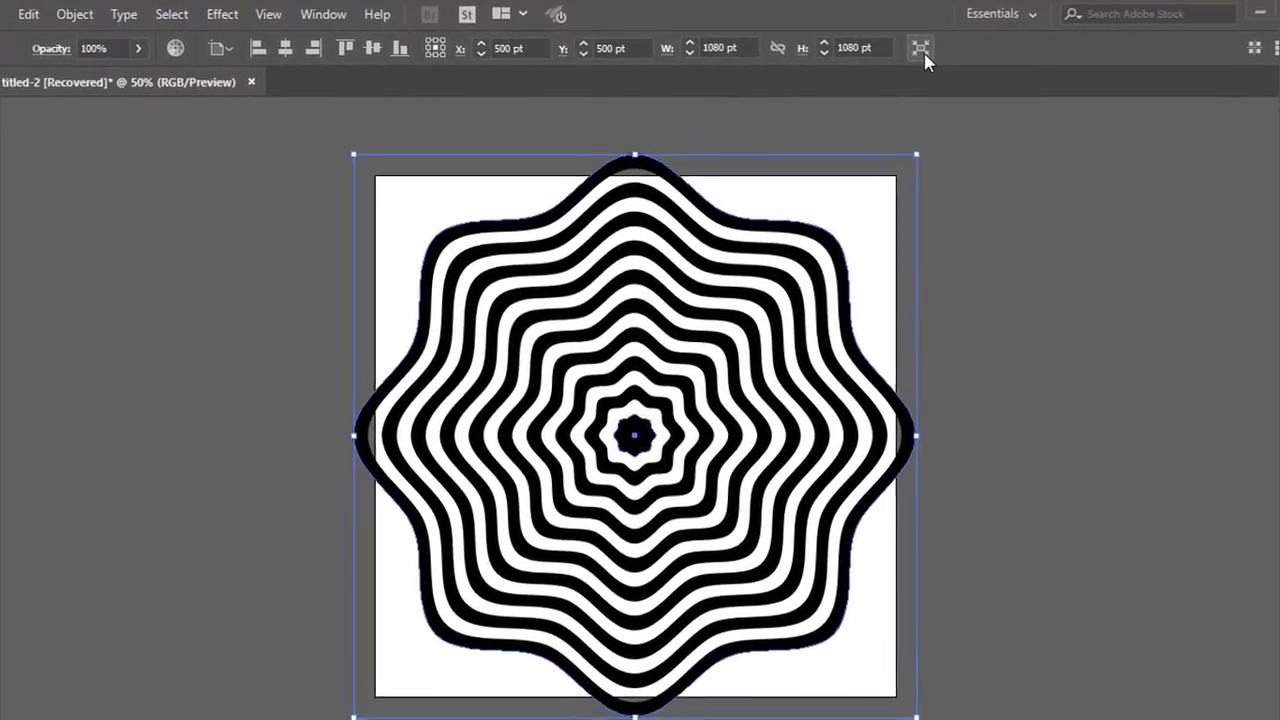
{"action": "left_click", "coordinate": [889, 44]}
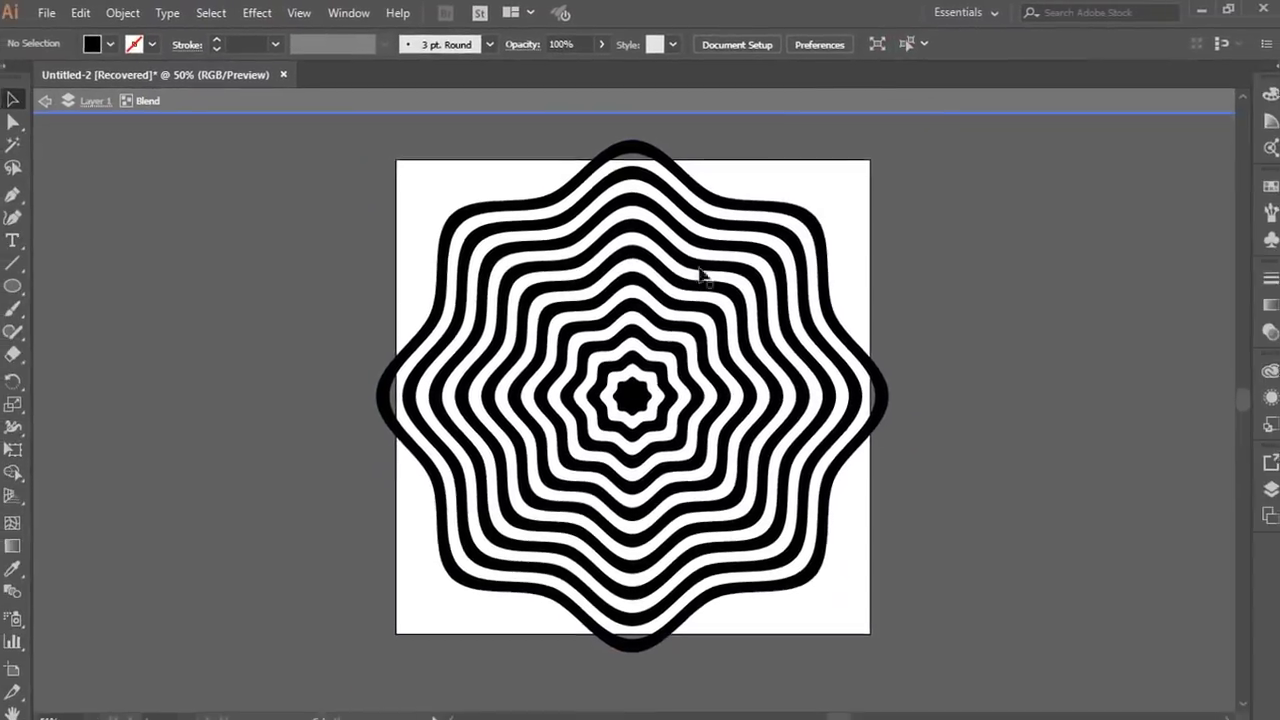
Rotate the blend's innermost shape with a Transform effect, previewing the twisting rings
{"action": "left_click", "coordinate": [641, 394]}
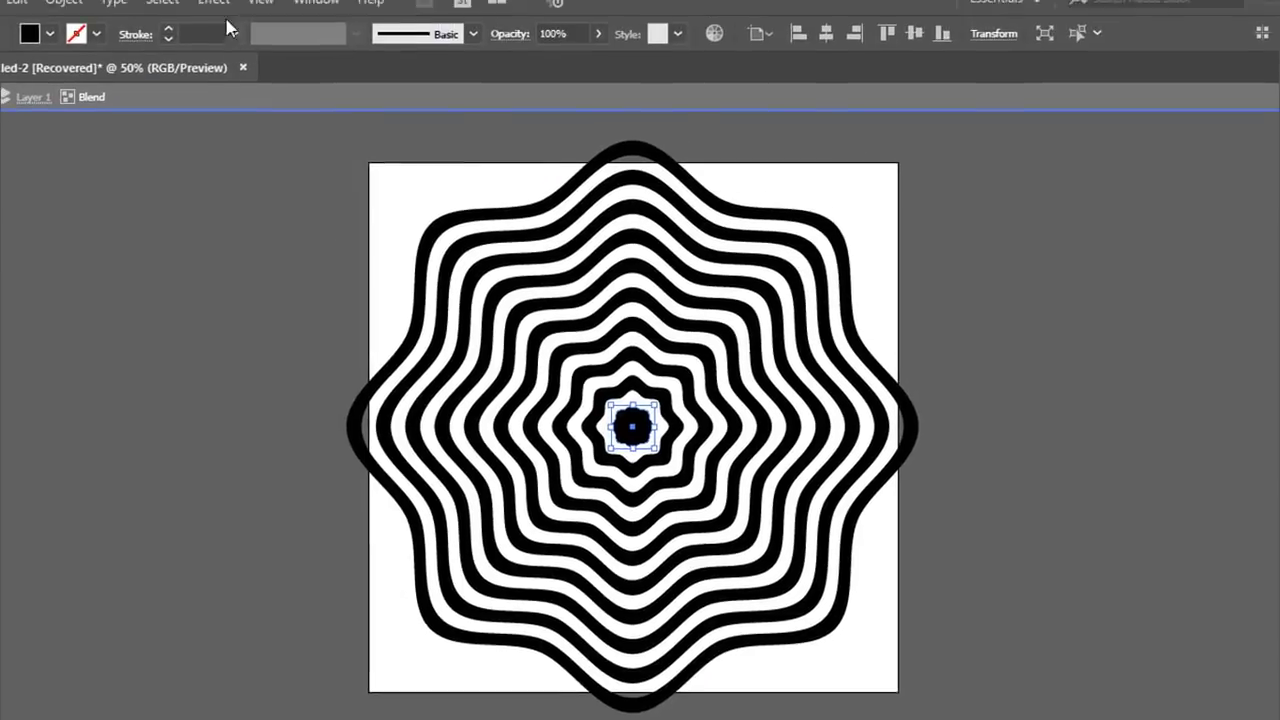
{"action": "left_click", "coordinate": [216, 14]}
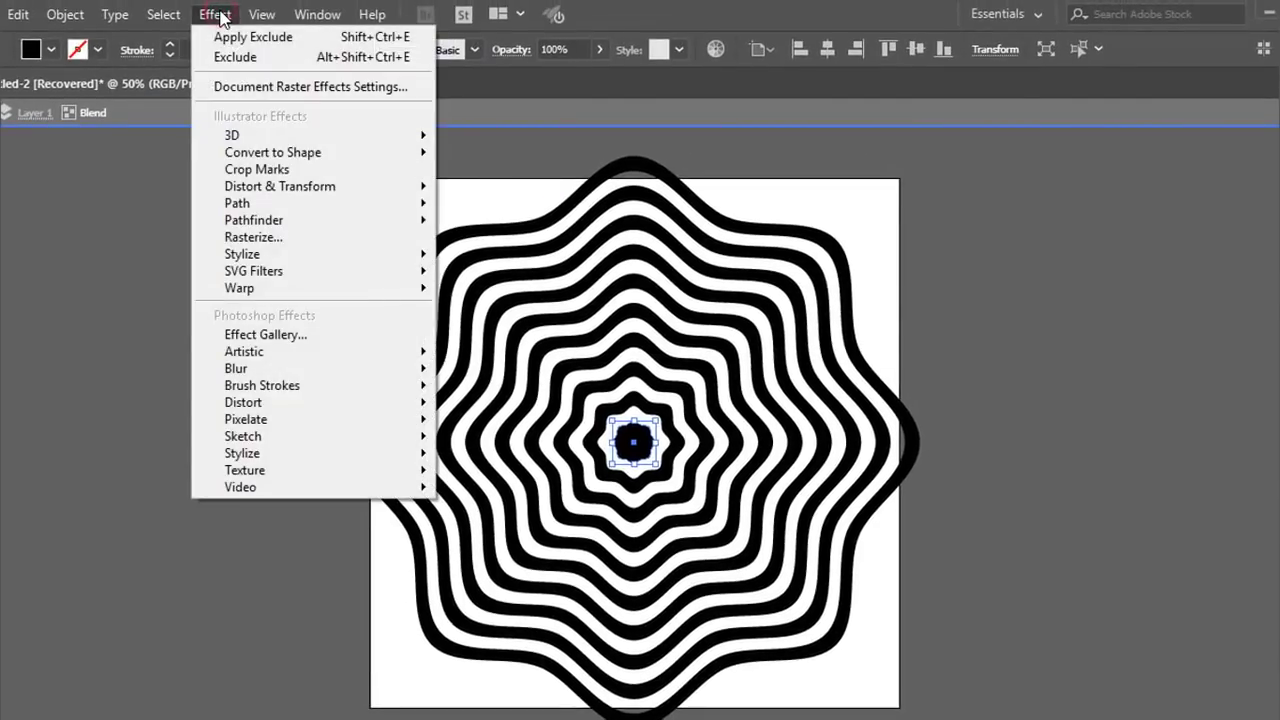
{"action": "mouse_move", "coordinate": [280, 186]}
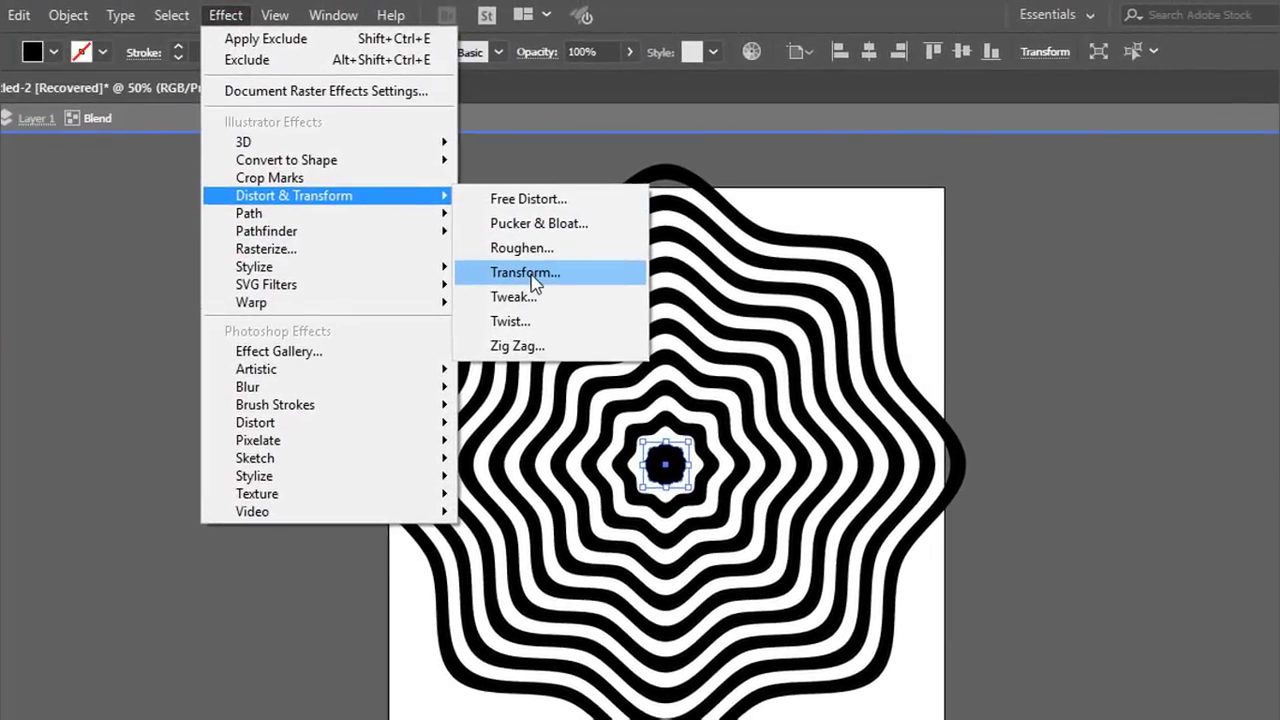
{"action": "left_click", "coordinate": [517, 268]}
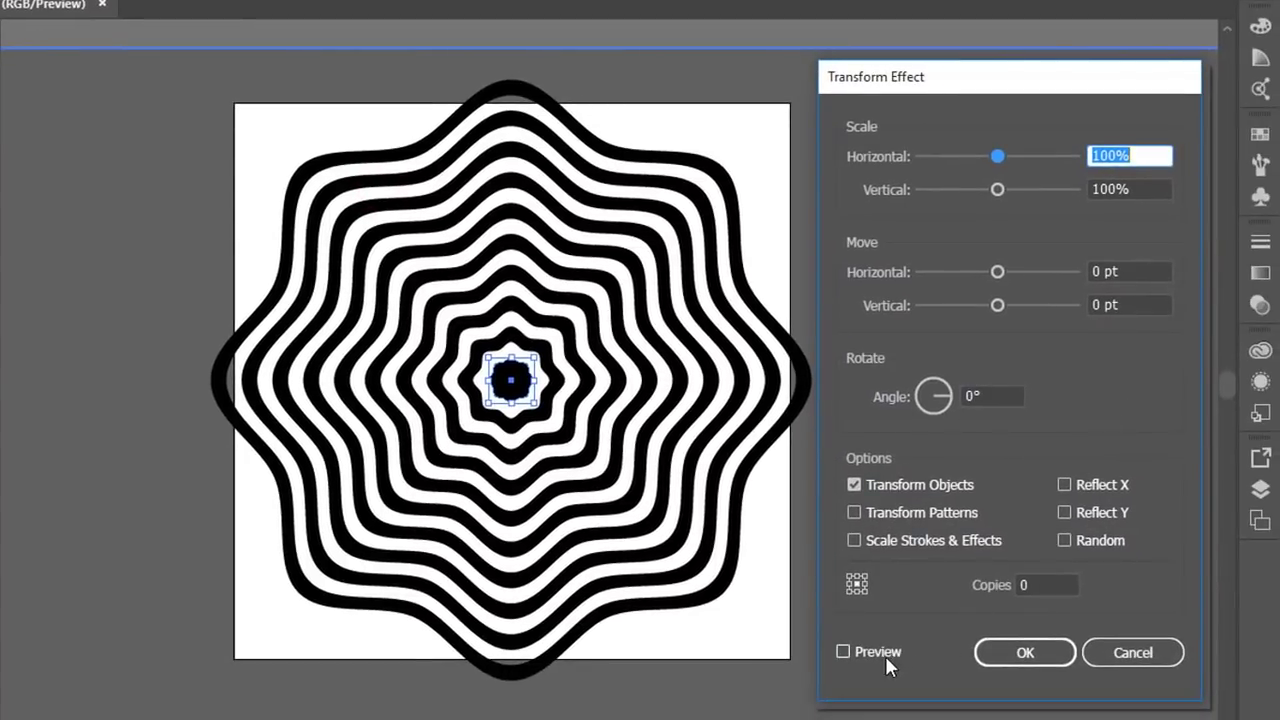
{"action": "left_click", "coordinate": [871, 652]}
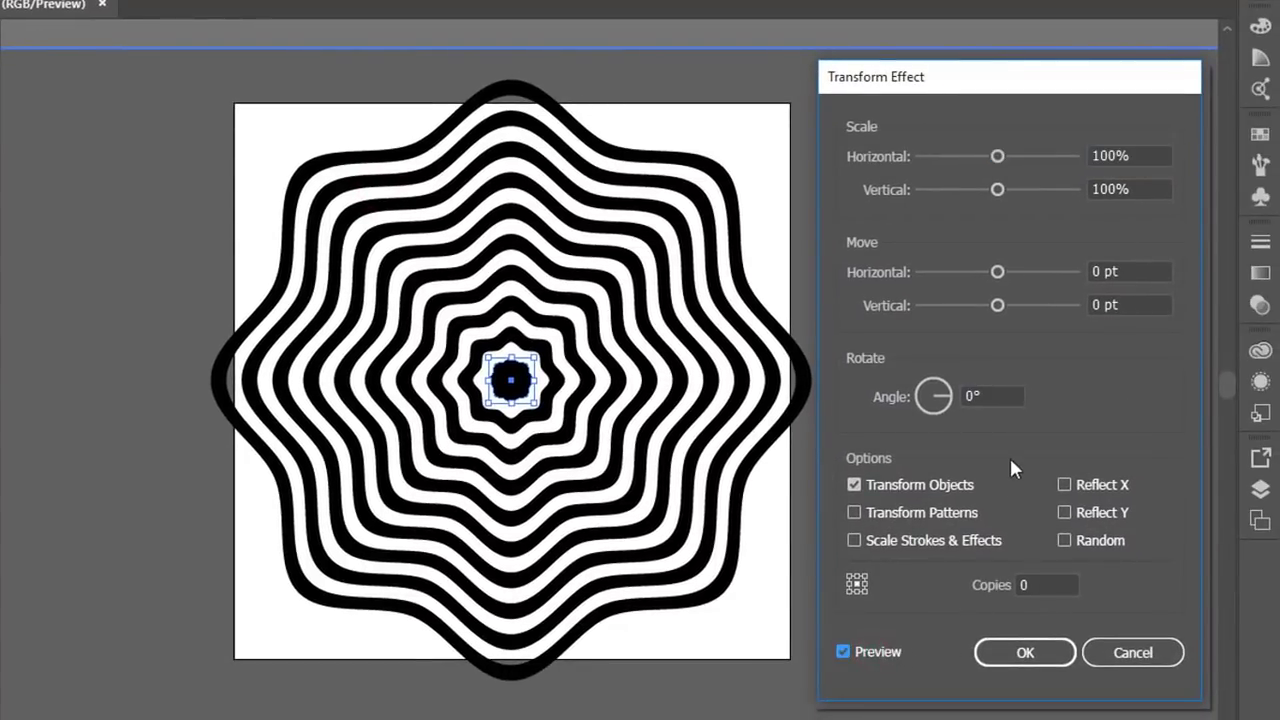
{"action": "left_click", "coordinate": [1000, 399]}
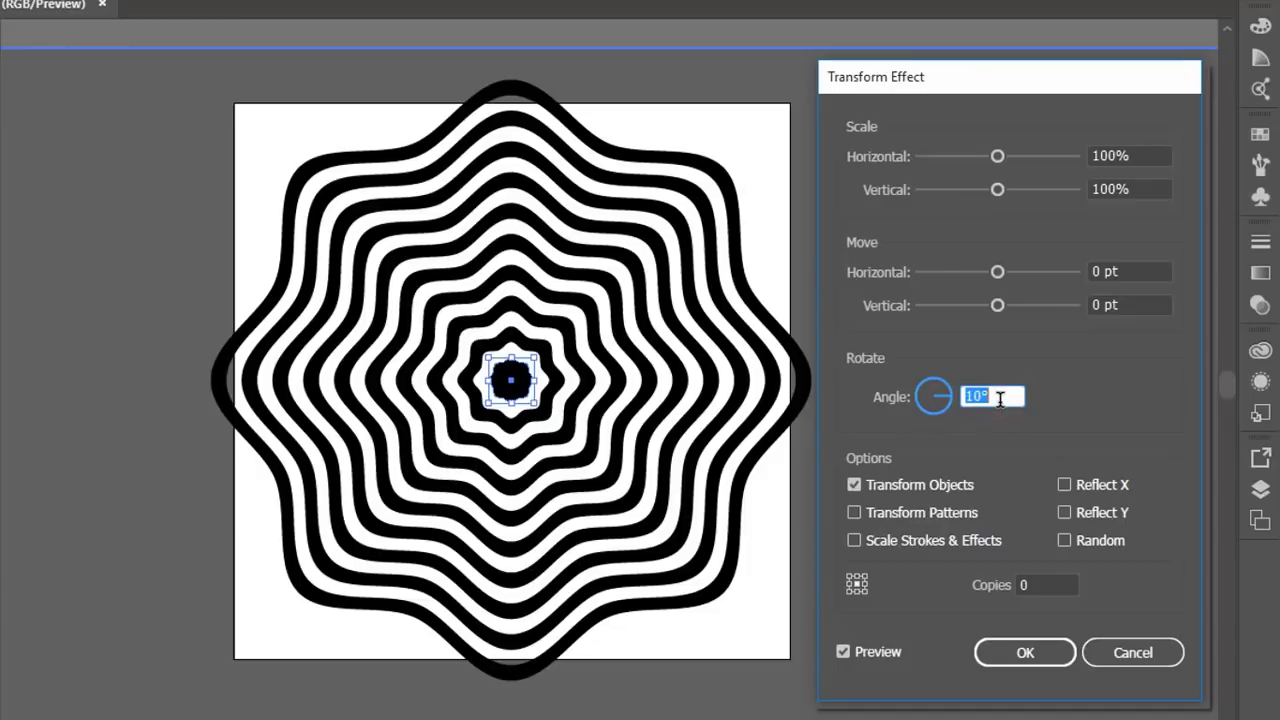
{"action": "key", "text": "shift+Up"}
{"action": "key", "text": "shift+Up"}
{"action": "key", "text": "shift+Up"}
{"action": "key", "text": "shift+Up"}
{"action": "key", "text": "shift+Up"}
{"action": "key", "text": "shift+Up"}
{"action": "key", "text": "shift+Up"}
{"action": "key", "text": "shift+Up"}
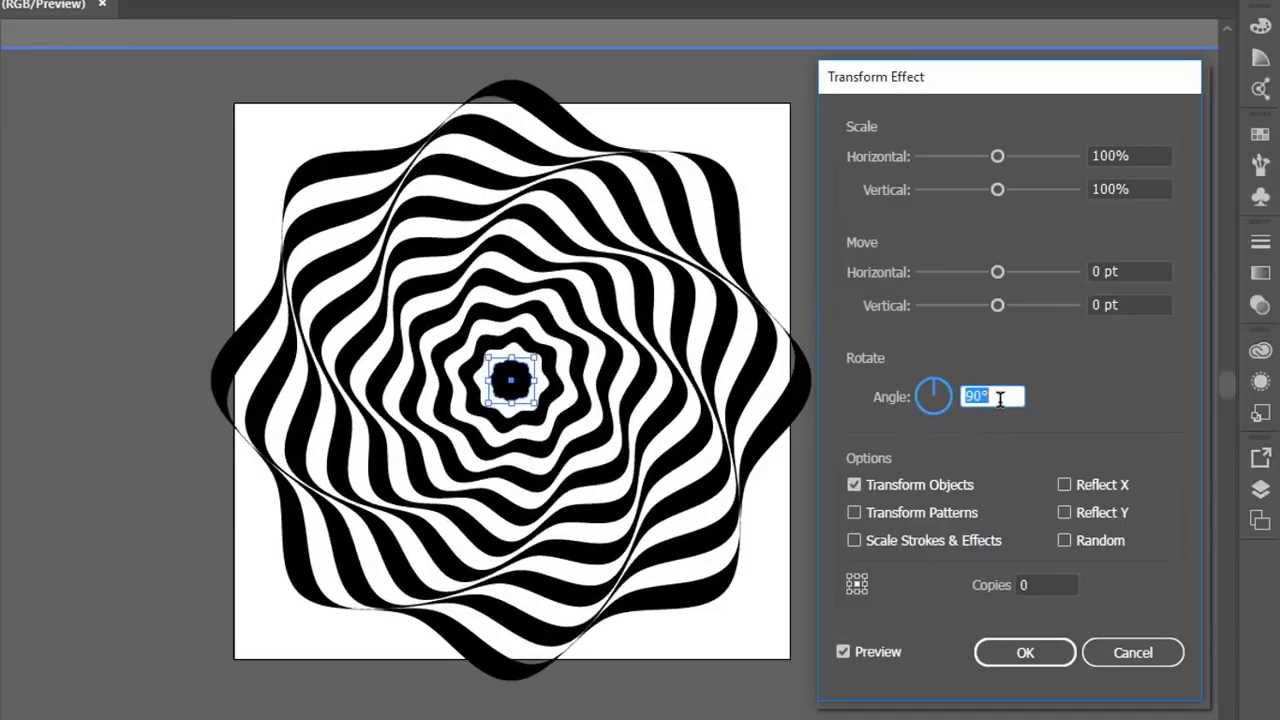
{"action": "key", "text": "shift+Up"}
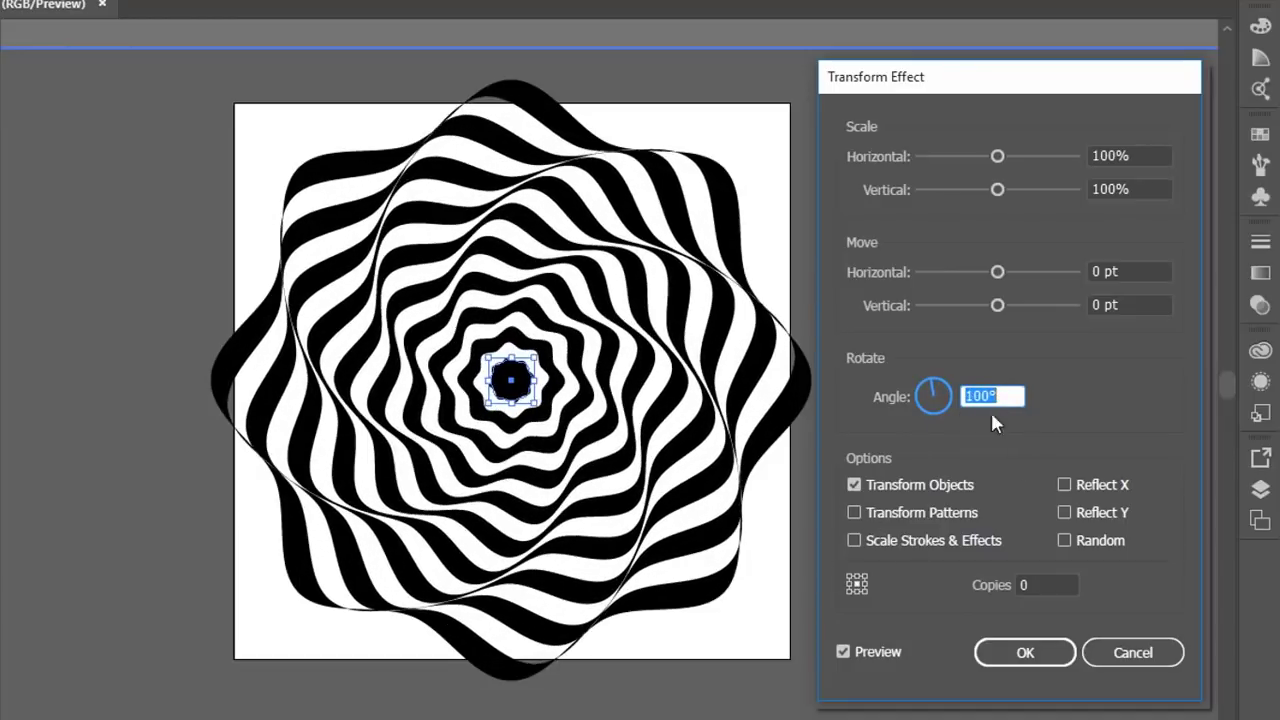
Confirm the 100° Transform rotation and reselect the small centre shape
{"action": "left_click", "coordinate": [1013, 652]}
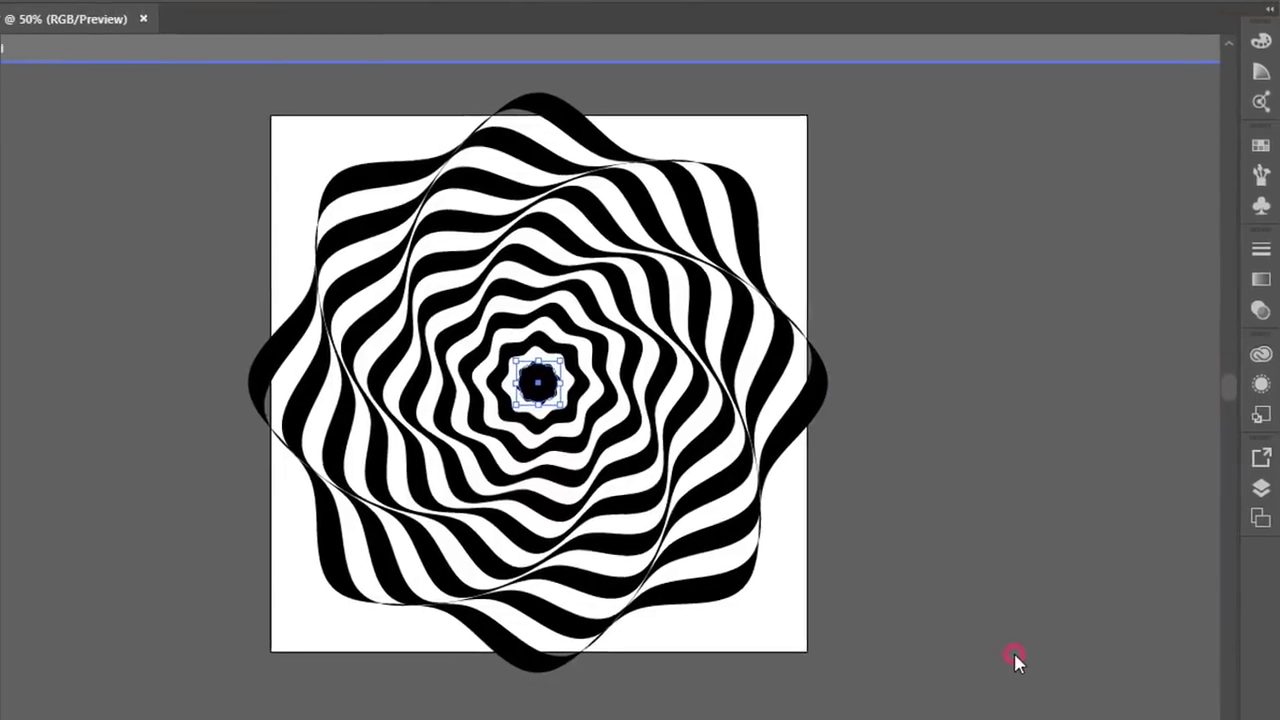
{"action": "left_click", "coordinate": [986, 385]}
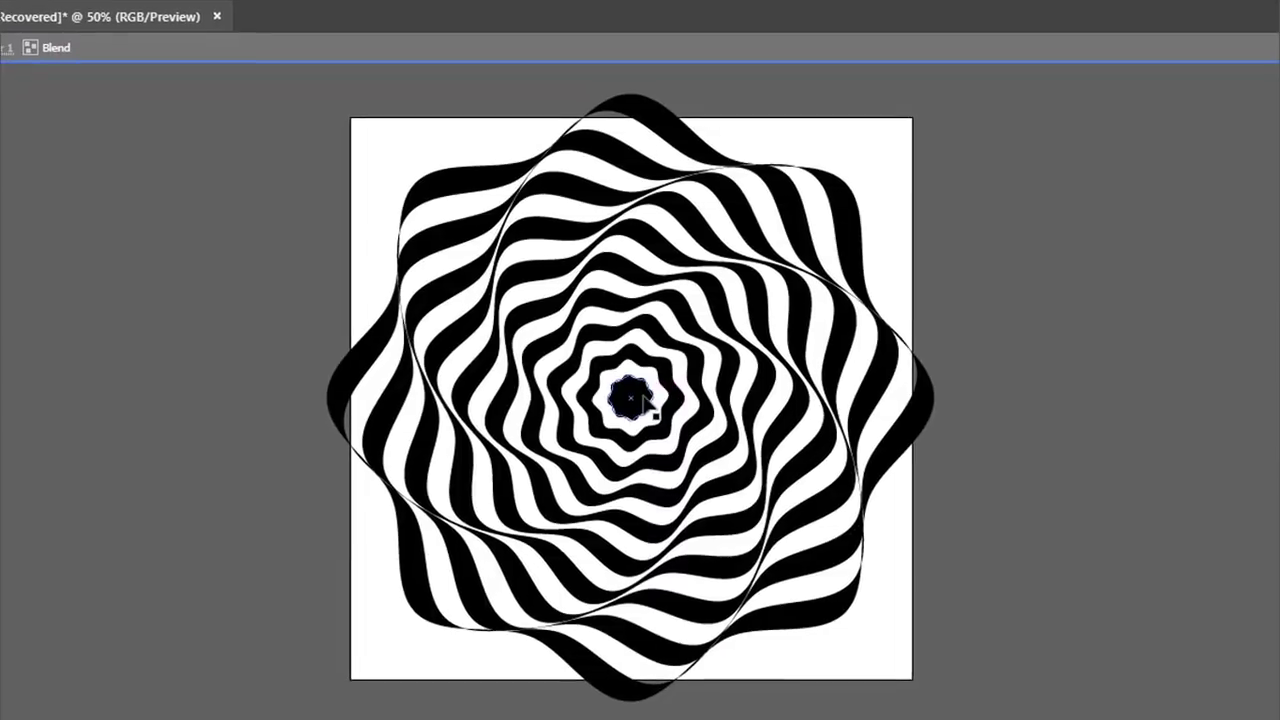
{"action": "left_click", "coordinate": [641, 391]}
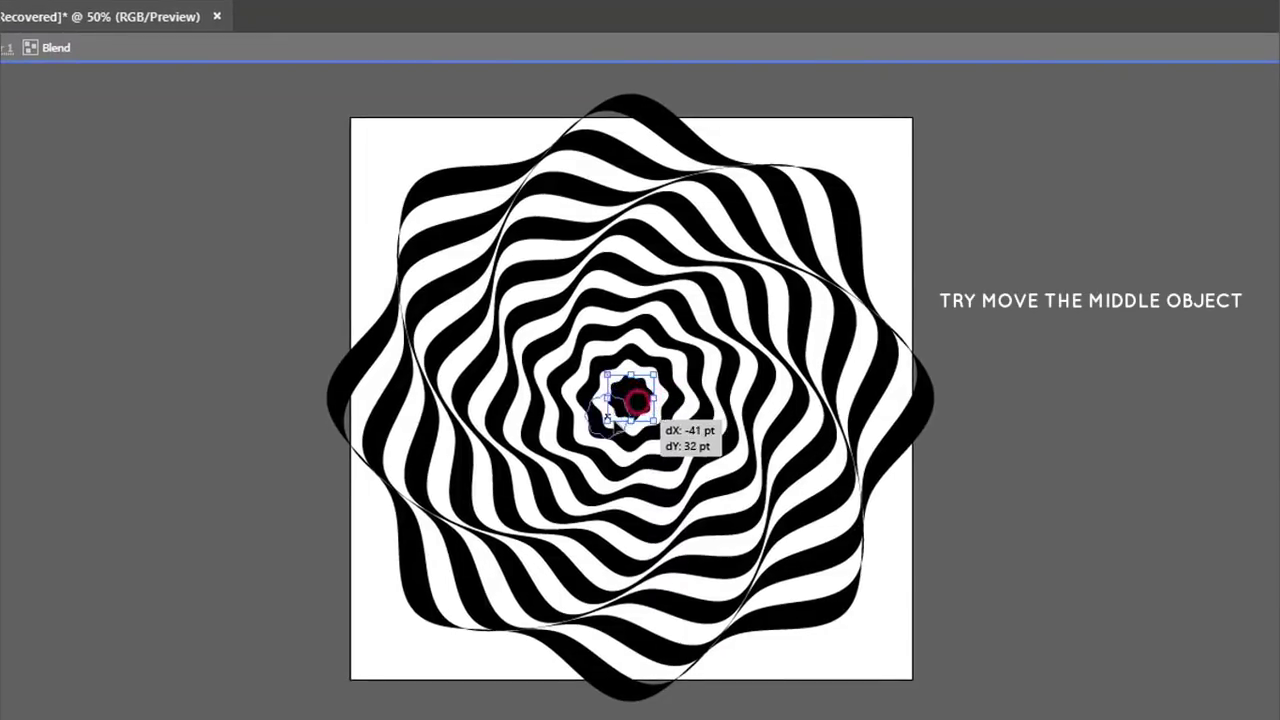
Offset the centre shape slightly below and left of centre
{"action": "mouse_move", "coordinate": [641, 393]}
{"action": "left_mouse_down"}
{"action": "mouse_move", "coordinate": [652, 430]}
{"action": "mouse_move", "coordinate": [628, 425]}
{"action": "left_mouse_up"}
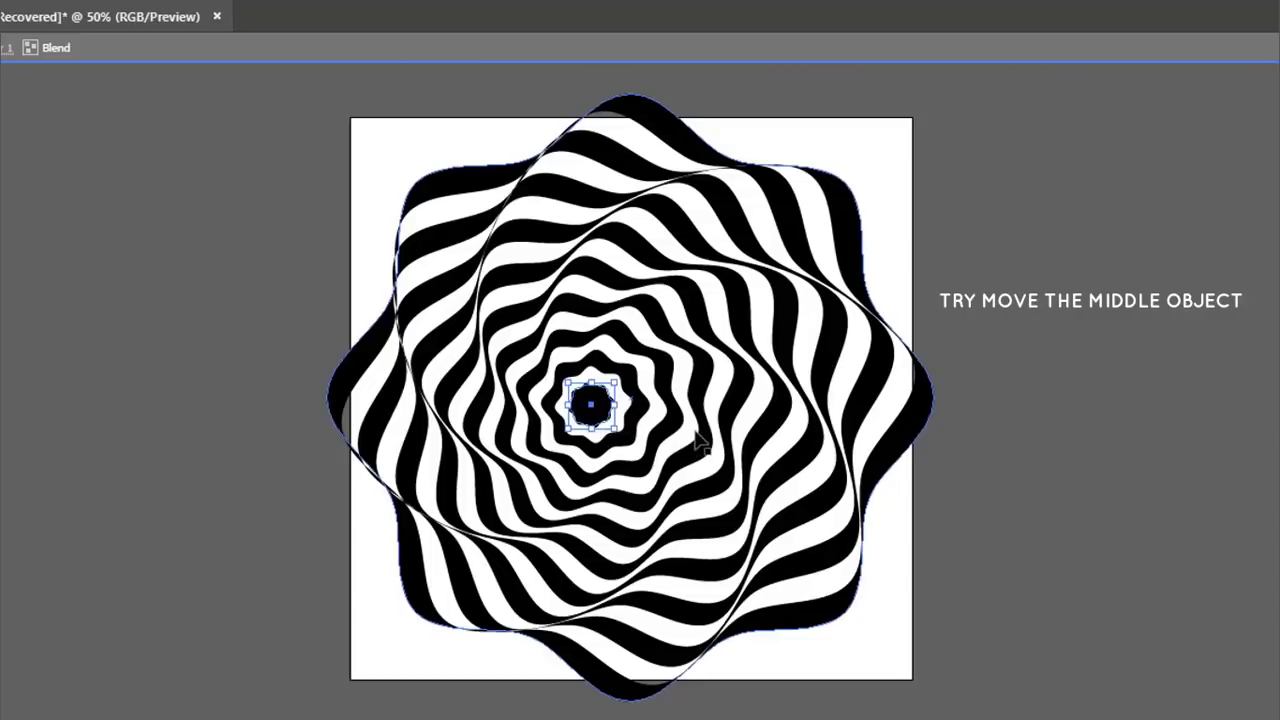
{"action": "key", "text": "shift+Left"}
{"action": "key", "text": "shift+Left"}
{"action": "key", "text": "shift+Down"}
{"action": "key", "text": "shift+Down"}
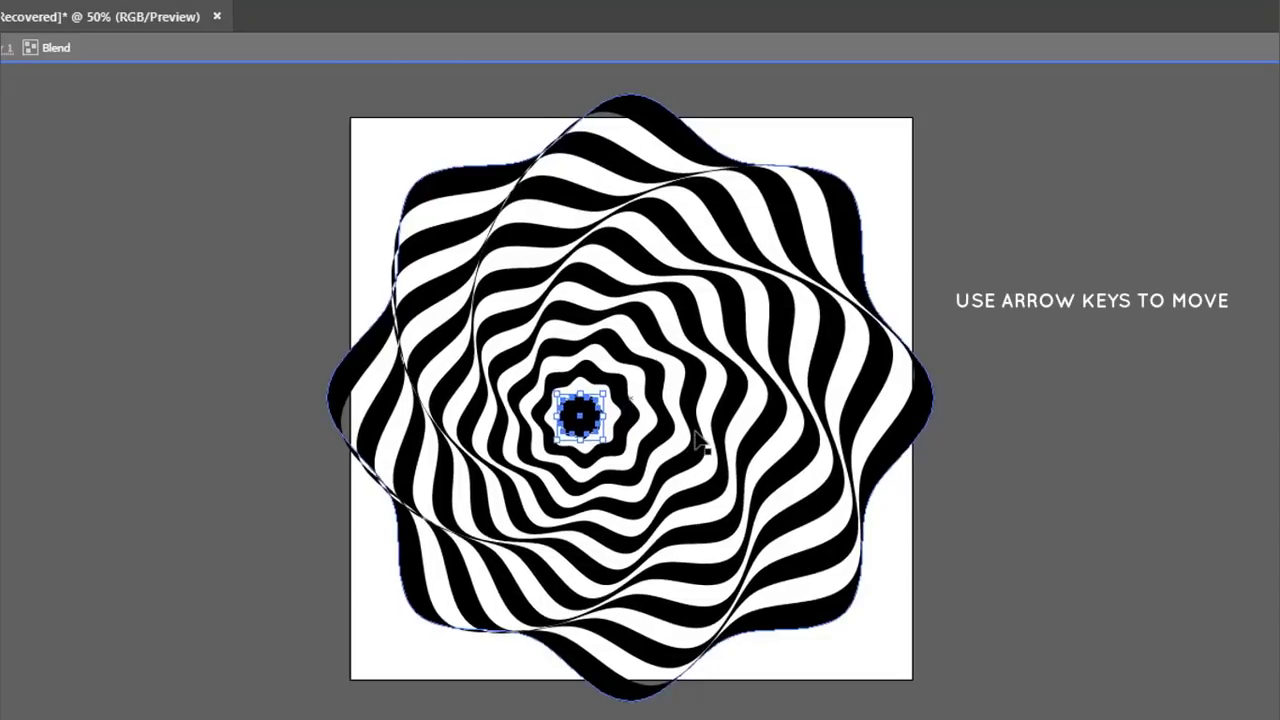
{"action": "key", "text": "shift+Down"}
{"action": "key", "text": "shift+Down"}
{"action": "key", "text": "shift+Down"}
{"action": "key", "text": "shift+Down"}
{"action": "key", "text": "shift+Right"}
{"action": "key", "text": "shift+Right"}
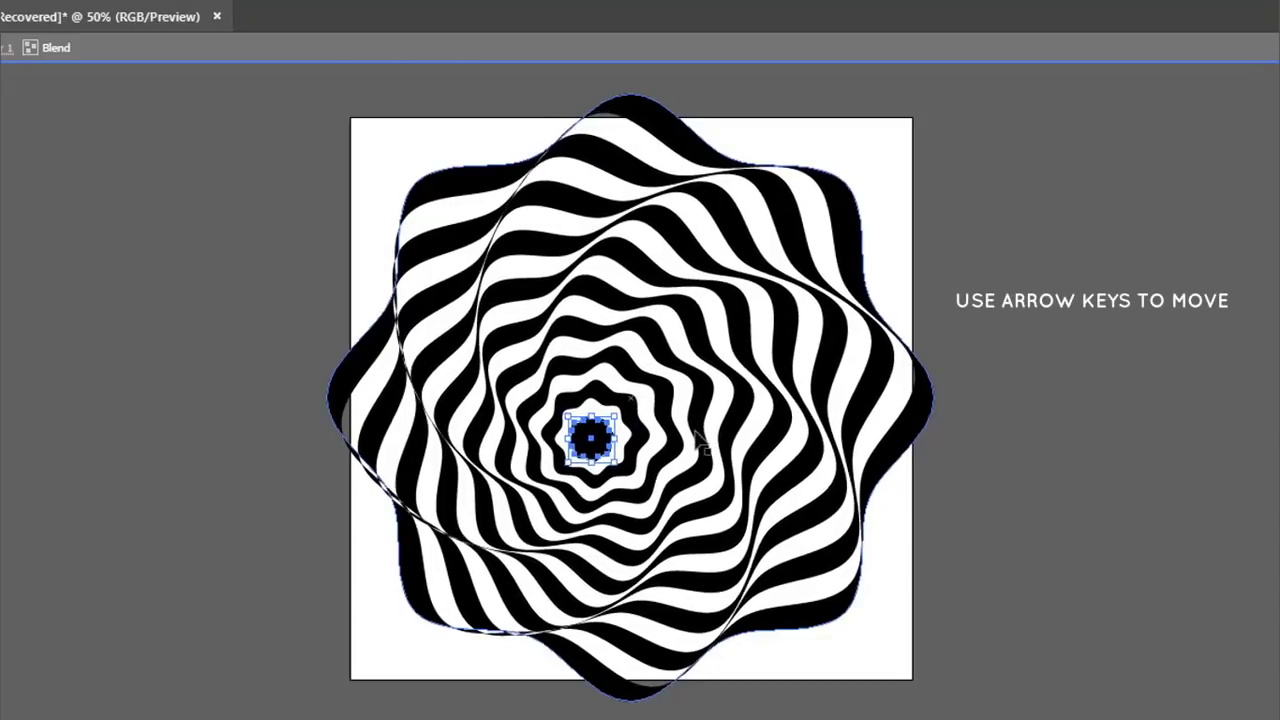
{"action": "key", "text": "shift+Right"}
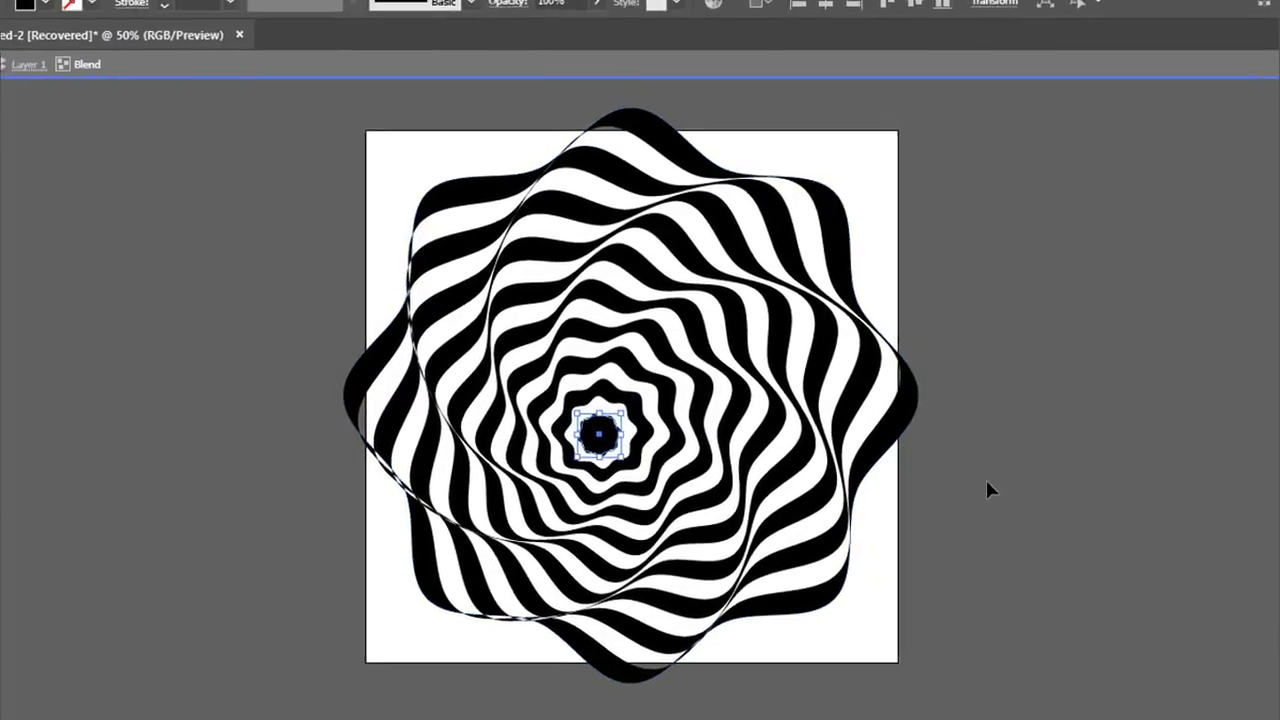
{"action": "left_click", "coordinate": [960, 475]}
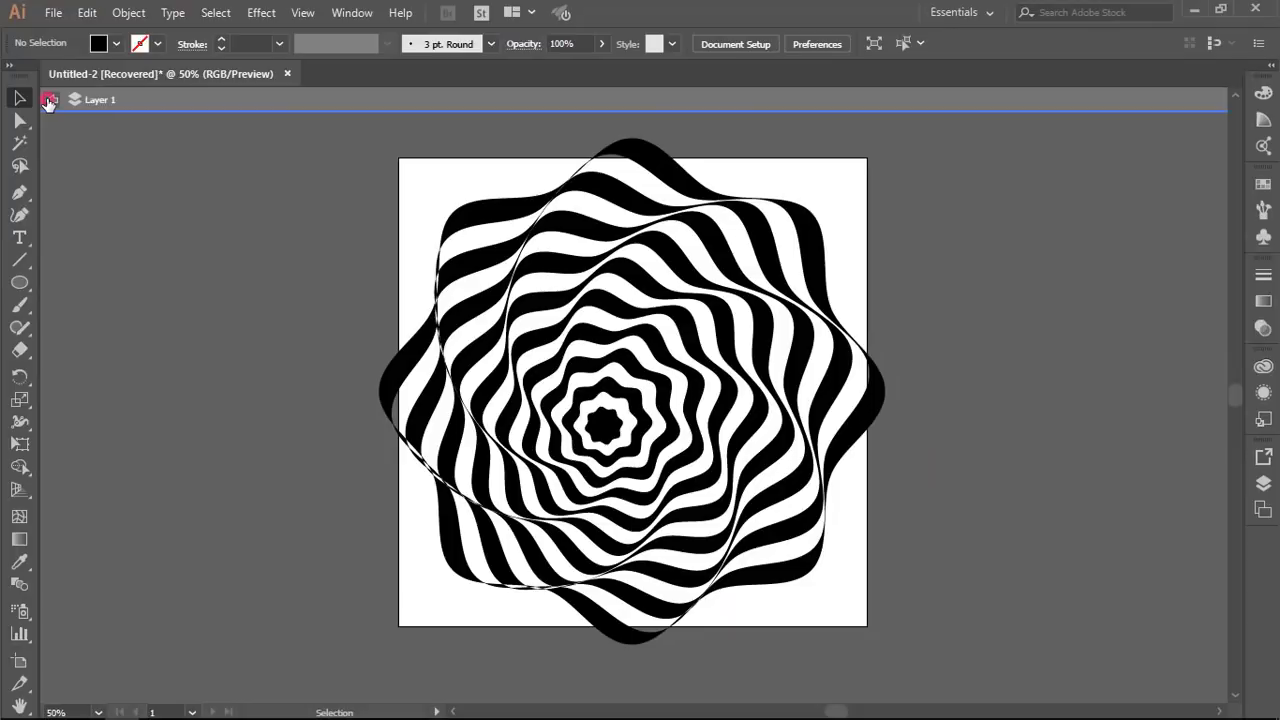
Exit isolation mode and select the wavy blend artwork
{"action": "left_click", "coordinate": [49, 101]}
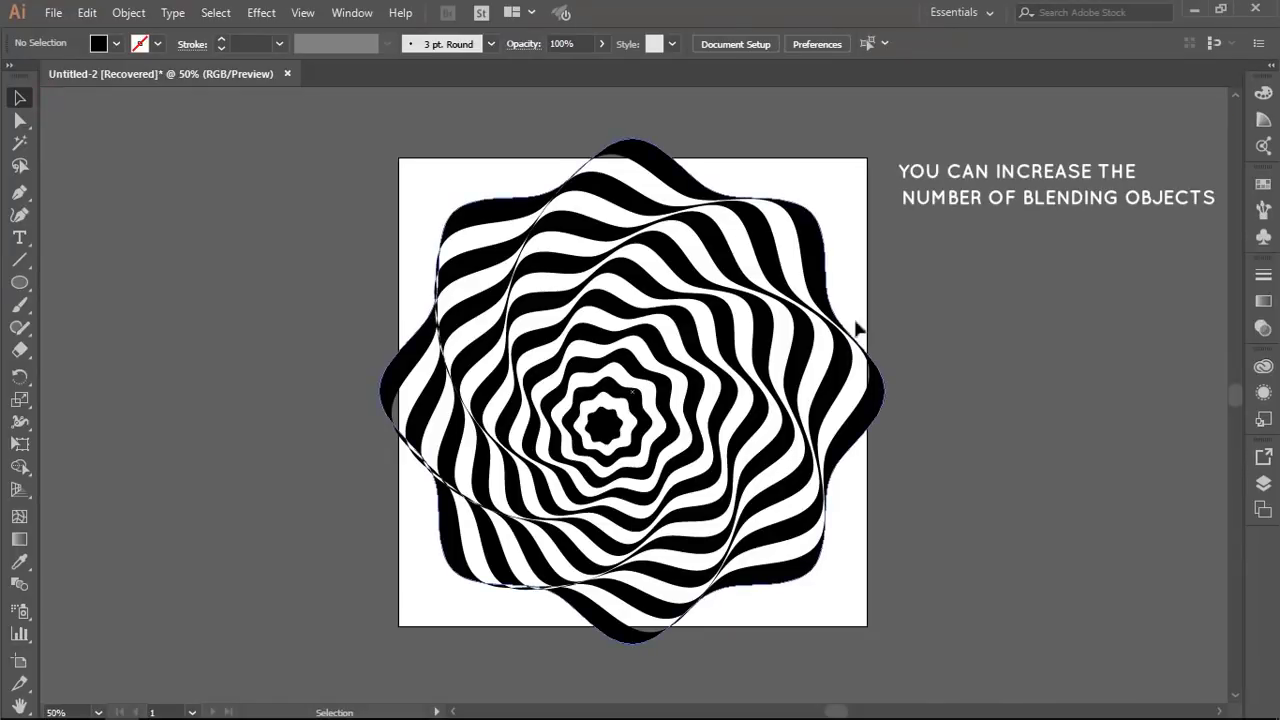
{"action": "left_click", "coordinate": [886, 300]}
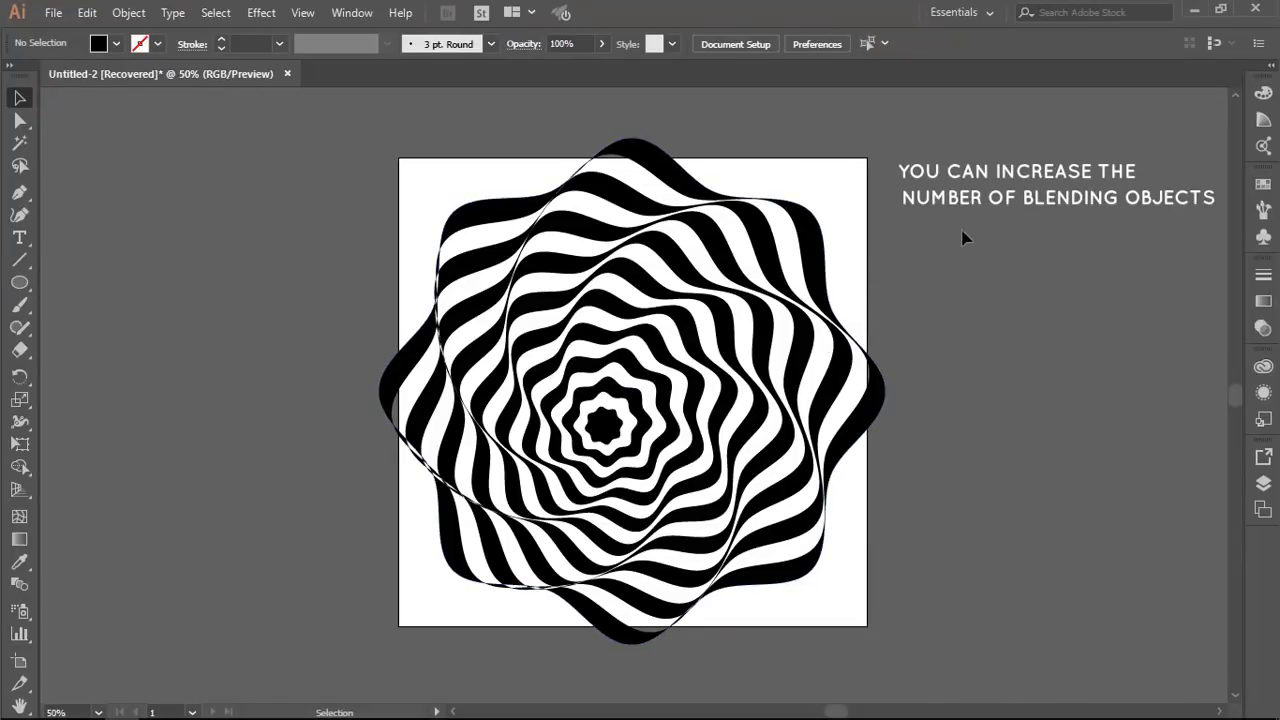
{"action": "left_click", "coordinate": [672, 428]}
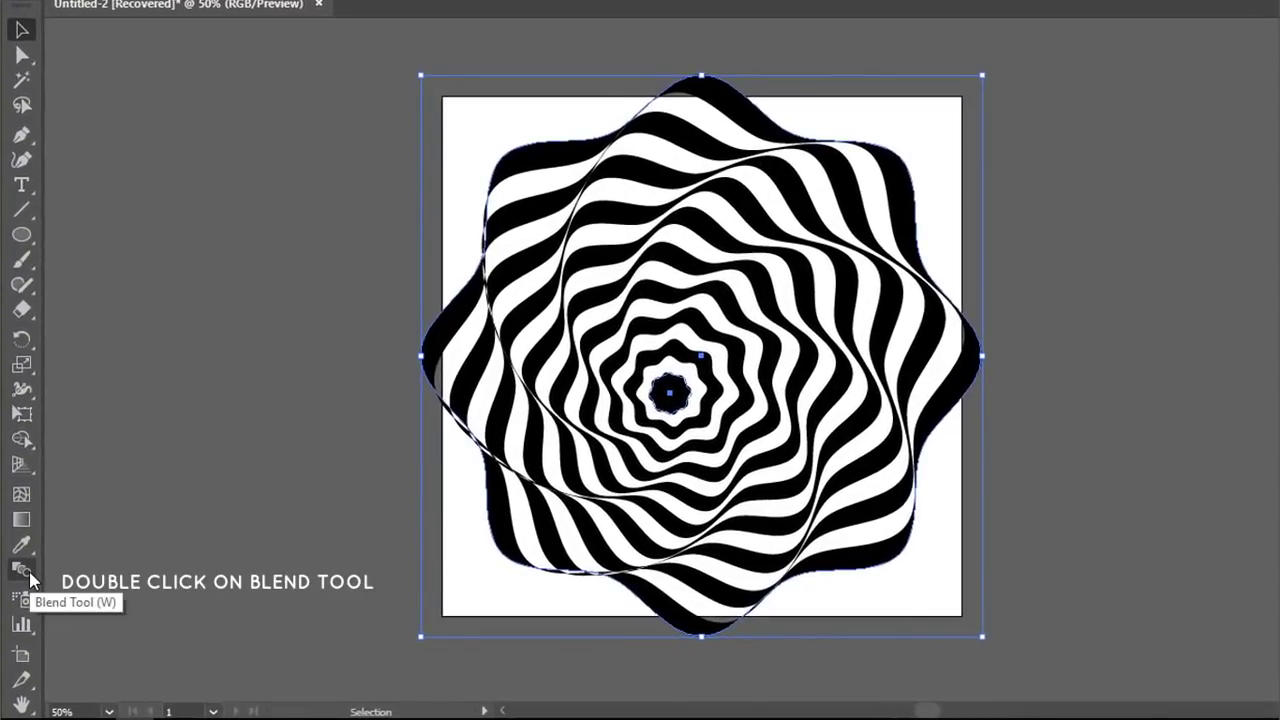
Raise the blend's specified steps from 17 to 25 for denser rings
{"action": "double_click", "coordinate": [22, 570]}
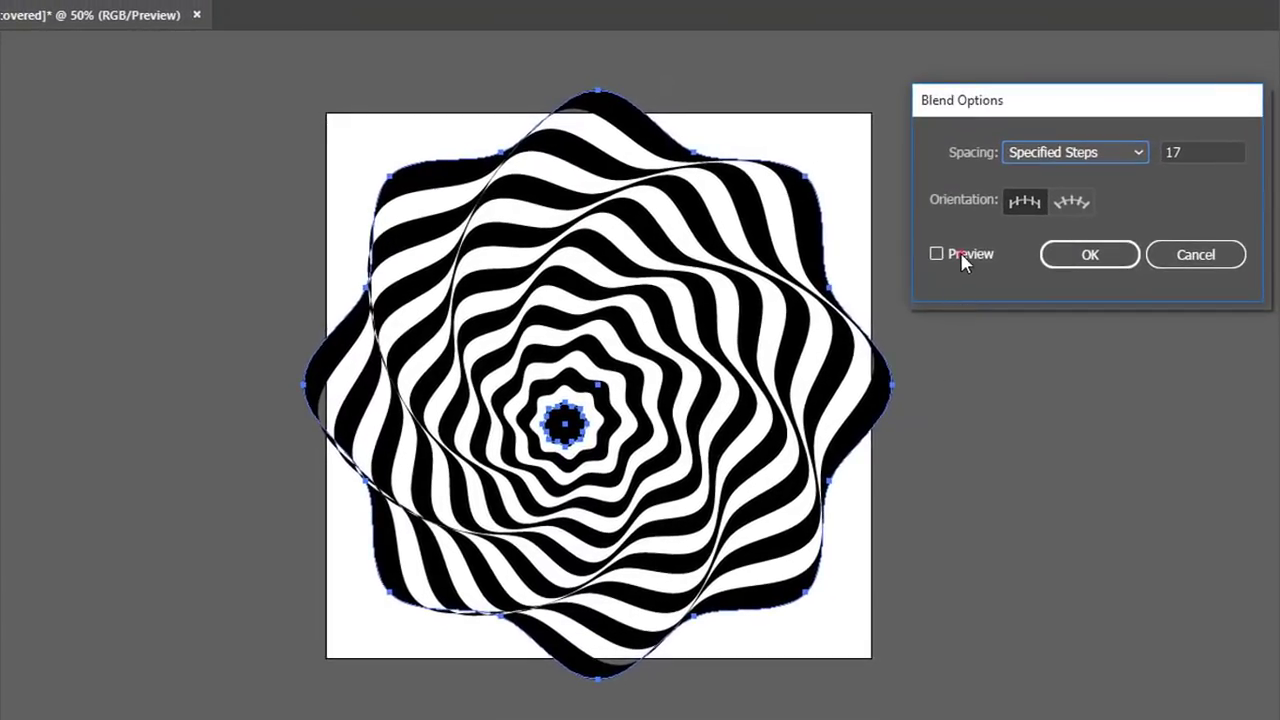
{"action": "left_click", "coordinate": [960, 254]}
{"action": "left_click", "coordinate": [1211, 150]}
{"action": "key", "text": "Up"}
{"action": "key", "text": "Up"}
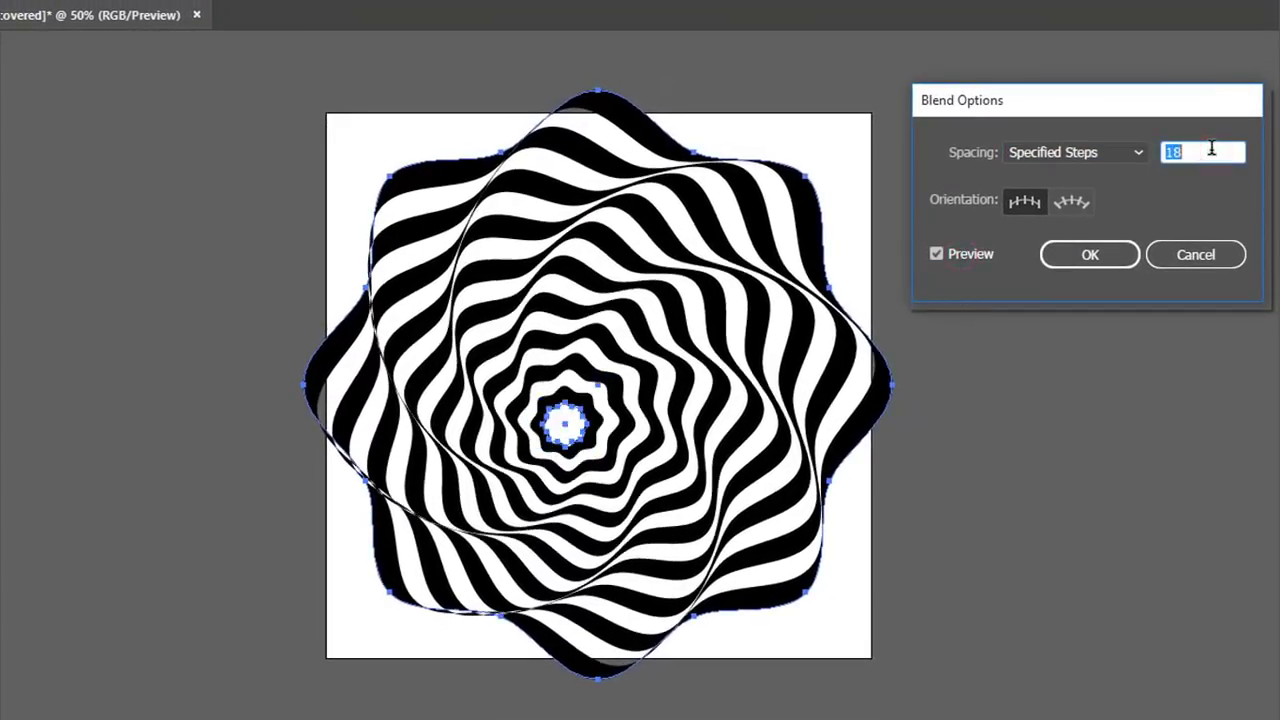
{"action": "key", "text": "Up"}
{"action": "key", "text": "Up"}
{"action": "key", "text": "Up"}
{"action": "key", "text": "Up"}
{"action": "key", "text": "Up"}
{"action": "key", "text": "Up"}
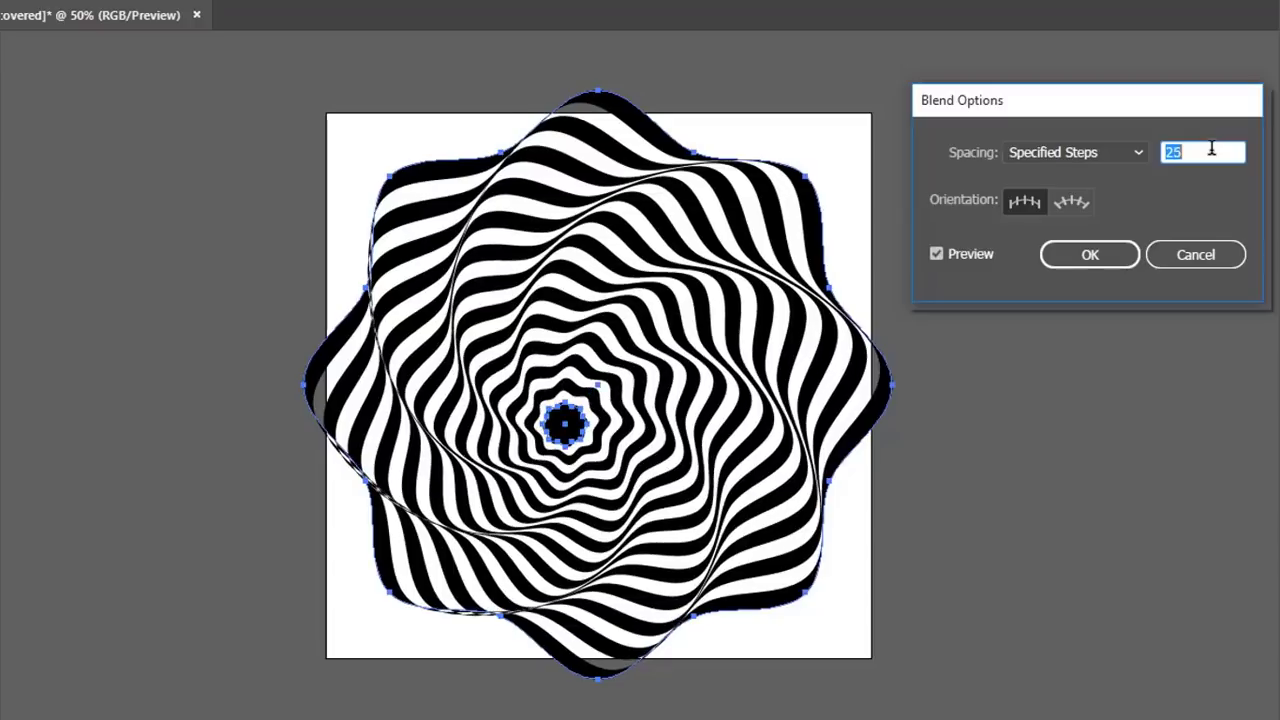
{"action": "left_click", "coordinate": [1120, 254]}
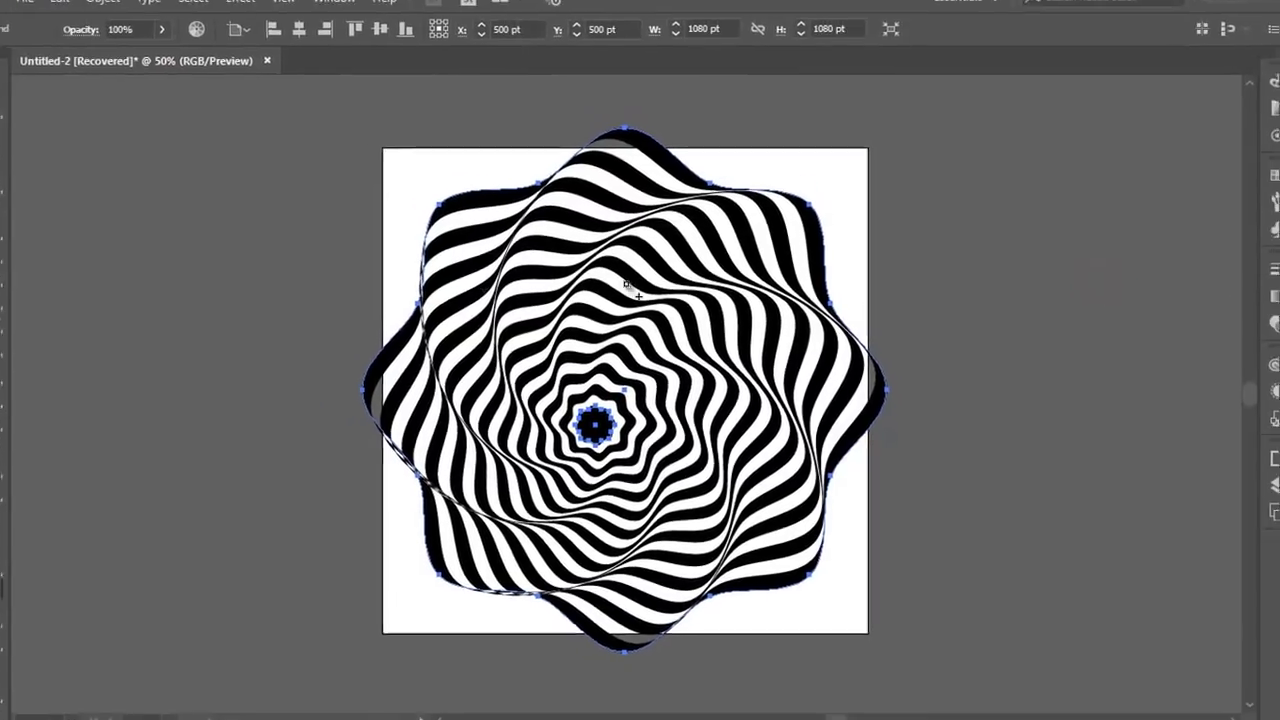
{"action": "left_click", "coordinate": [19, 100]}
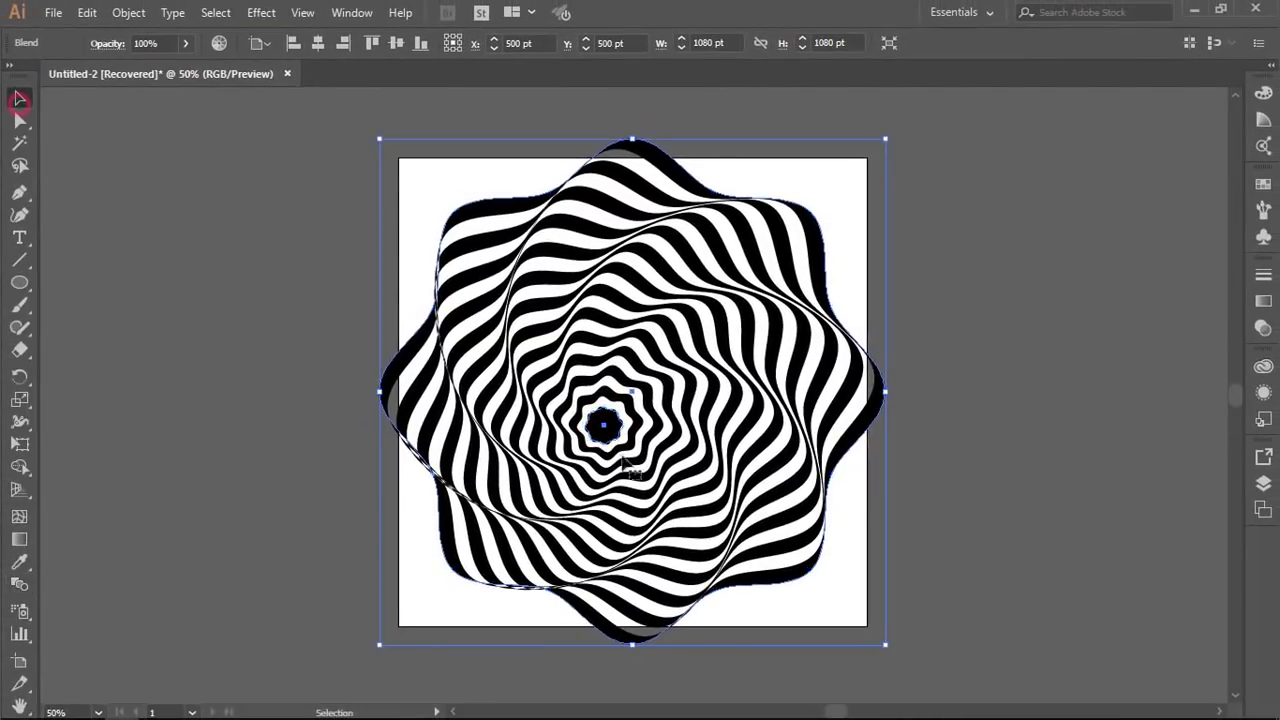
Duplicate the blend to the right of the artboard, then reselect the original
{"action": "left_click", "coordinate": [1050, 460]}
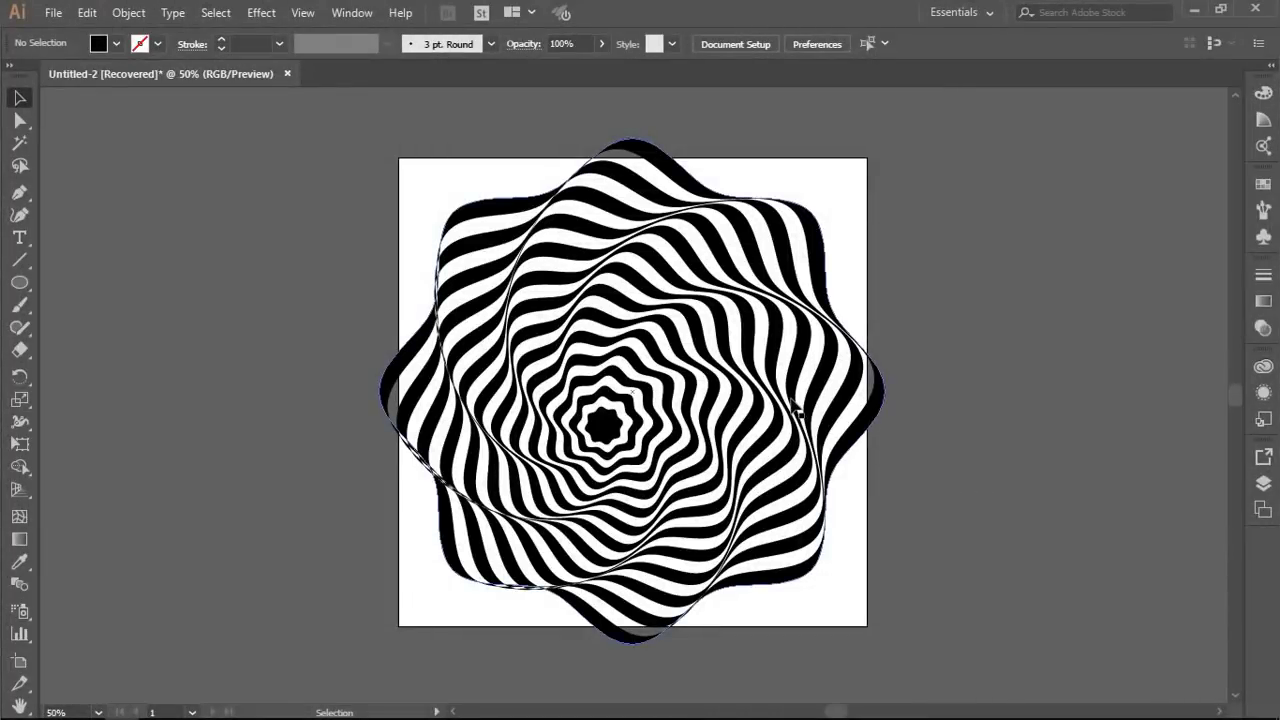
{"action": "left_click", "coordinate": [796, 406]}
{"action": "scroll", "coordinate": [796, 406], "scroll_direction": "down", "scroll_amount": 1}
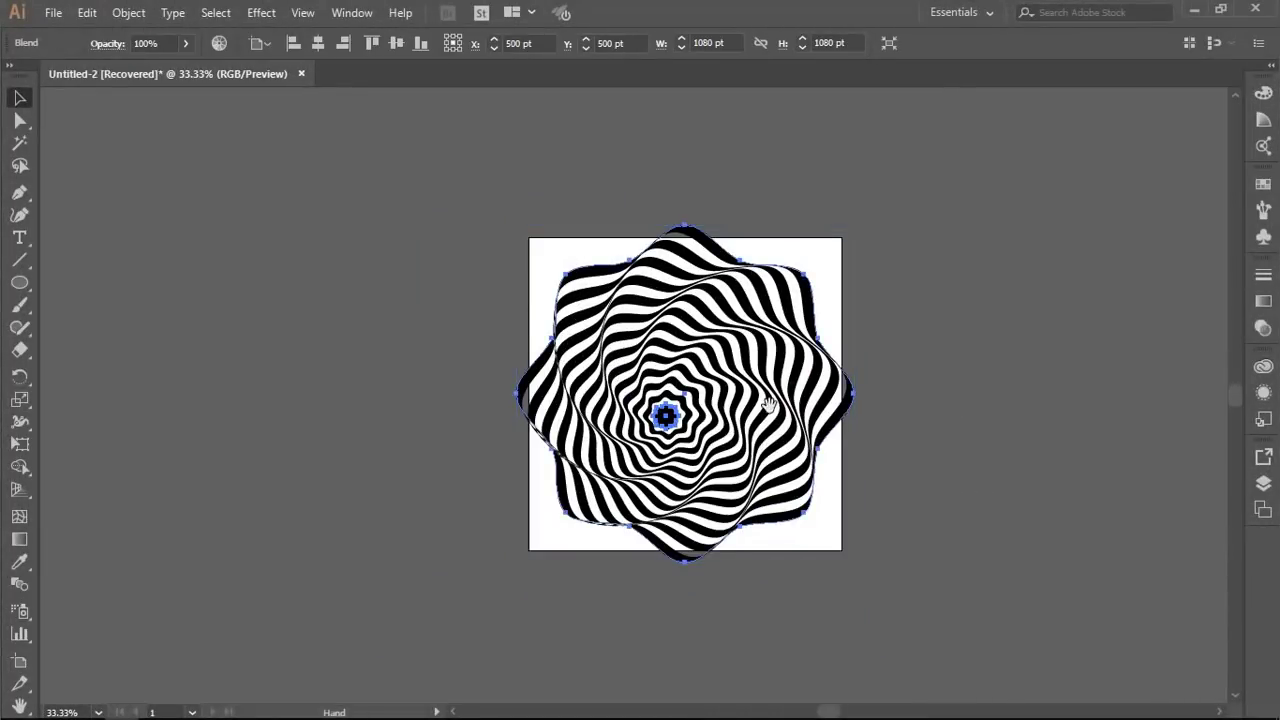
{"action": "left_click_drag", "start_coordinate": [827, 418], "coordinate": [645, 424]}
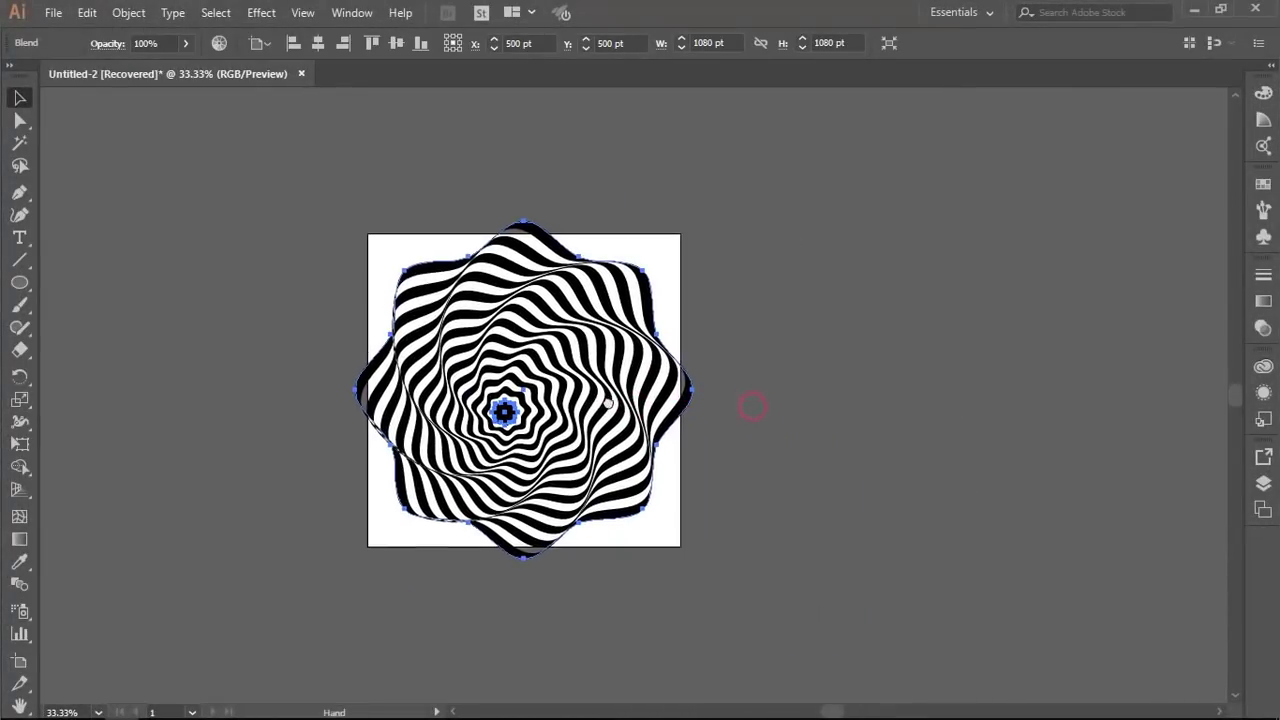
{"action": "left_click_drag", "start_coordinate": [526, 384], "coordinate": [1075, 378]}
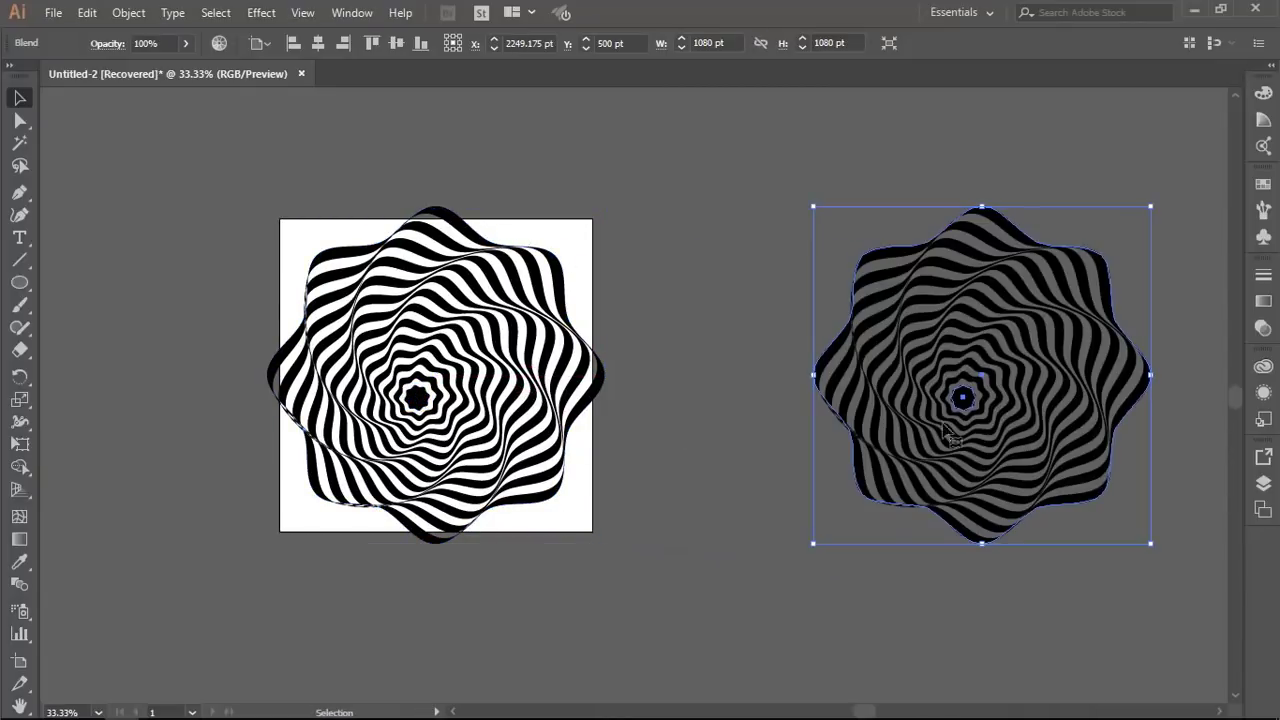
{"action": "left_click", "coordinate": [728, 416]}
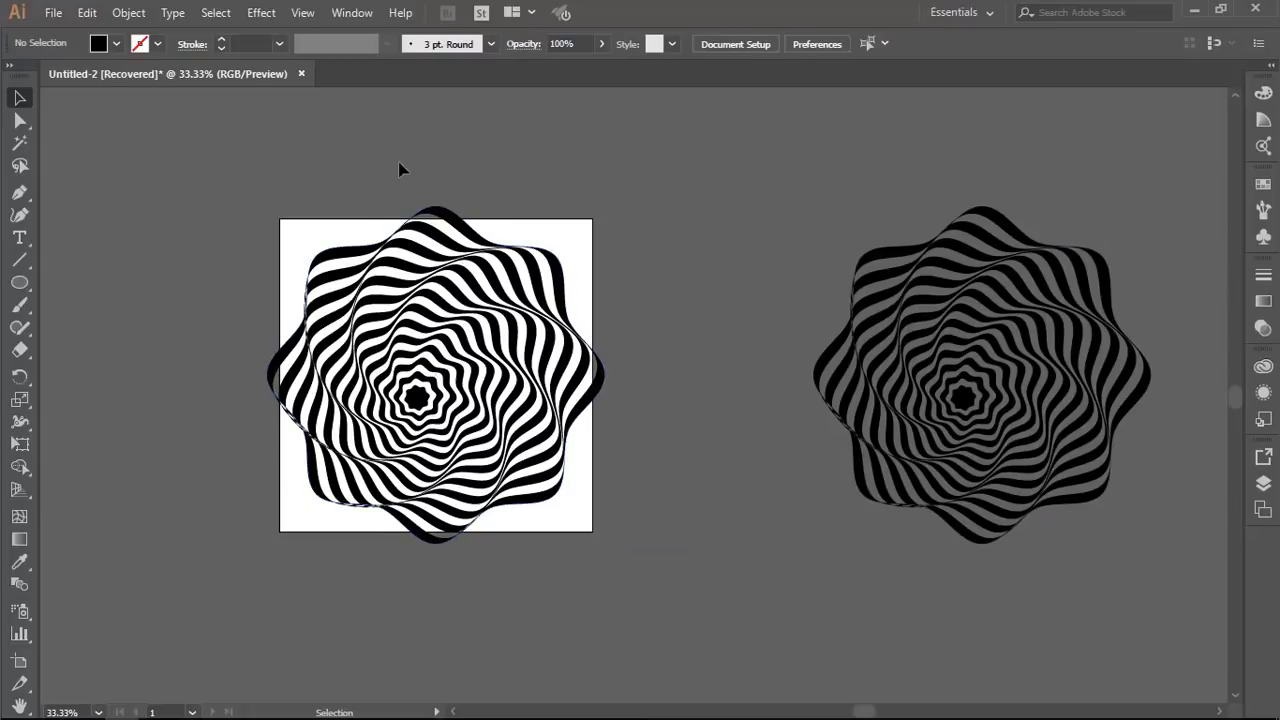
{"action": "left_click", "coordinate": [472, 375]}
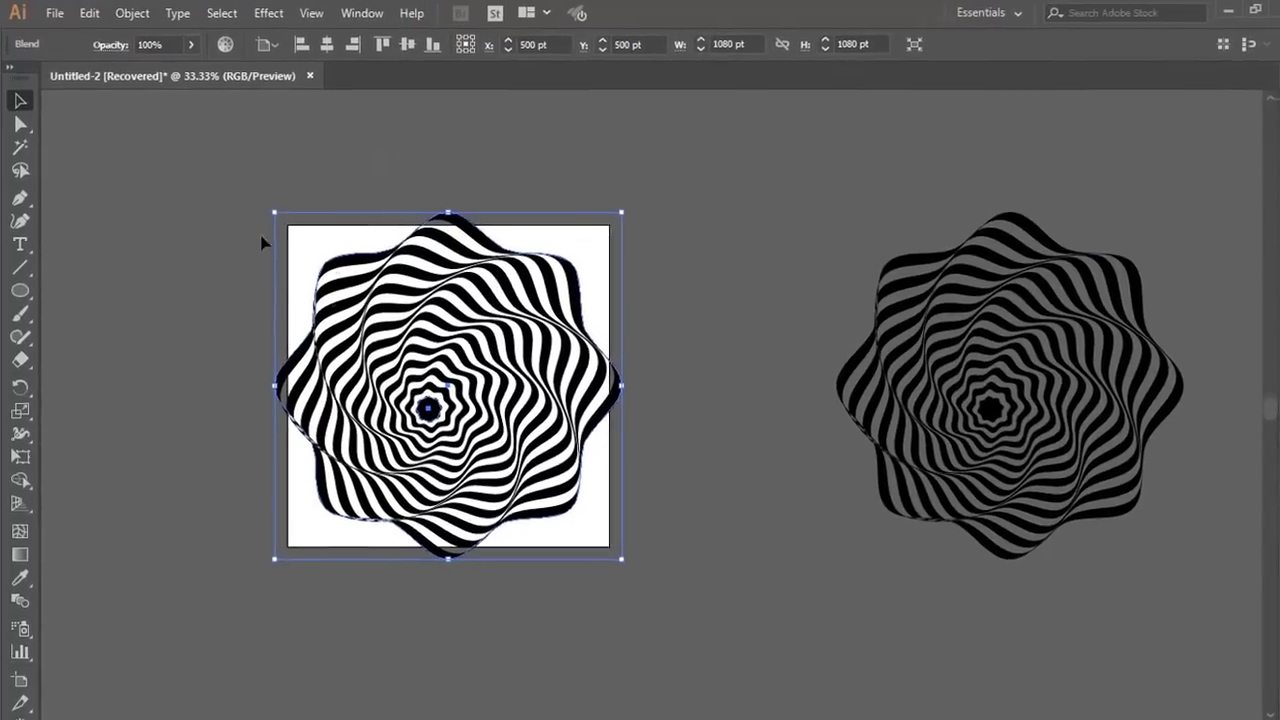
Expand the left blend's appearance into a plain group of shapes
{"action": "left_click", "coordinate": [148, 15]}
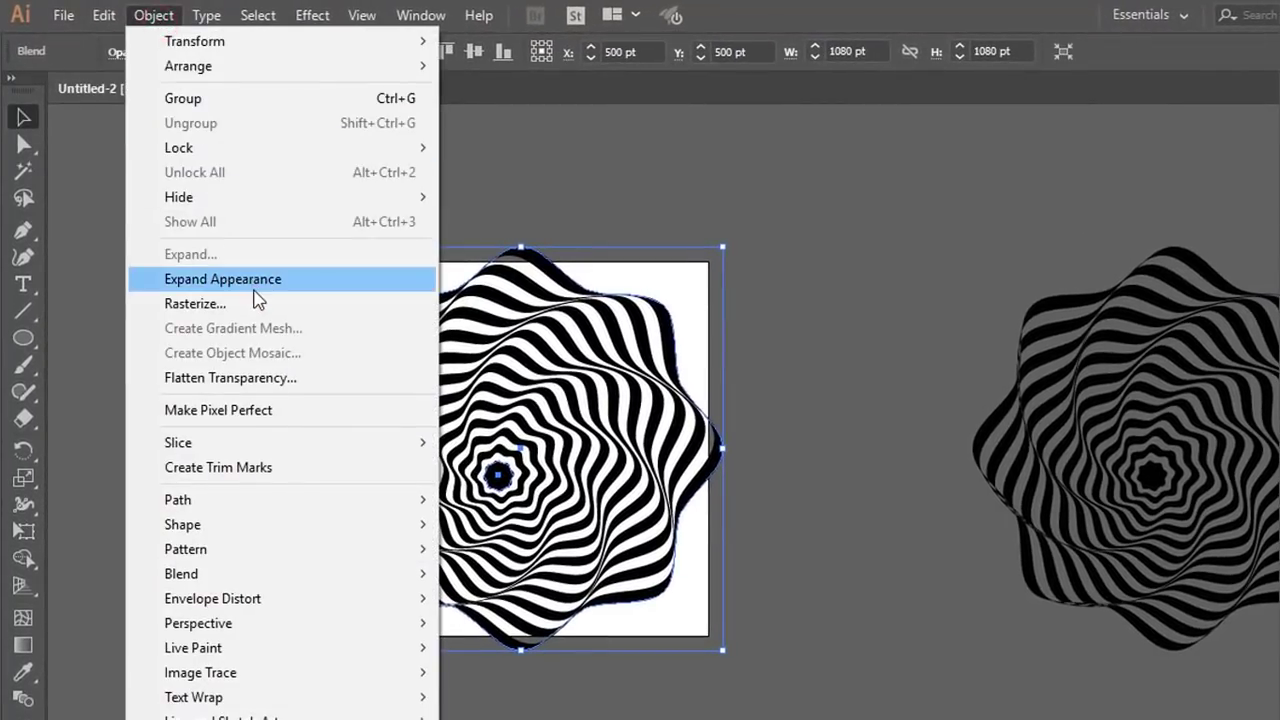
{"action": "left_click", "coordinate": [254, 291]}
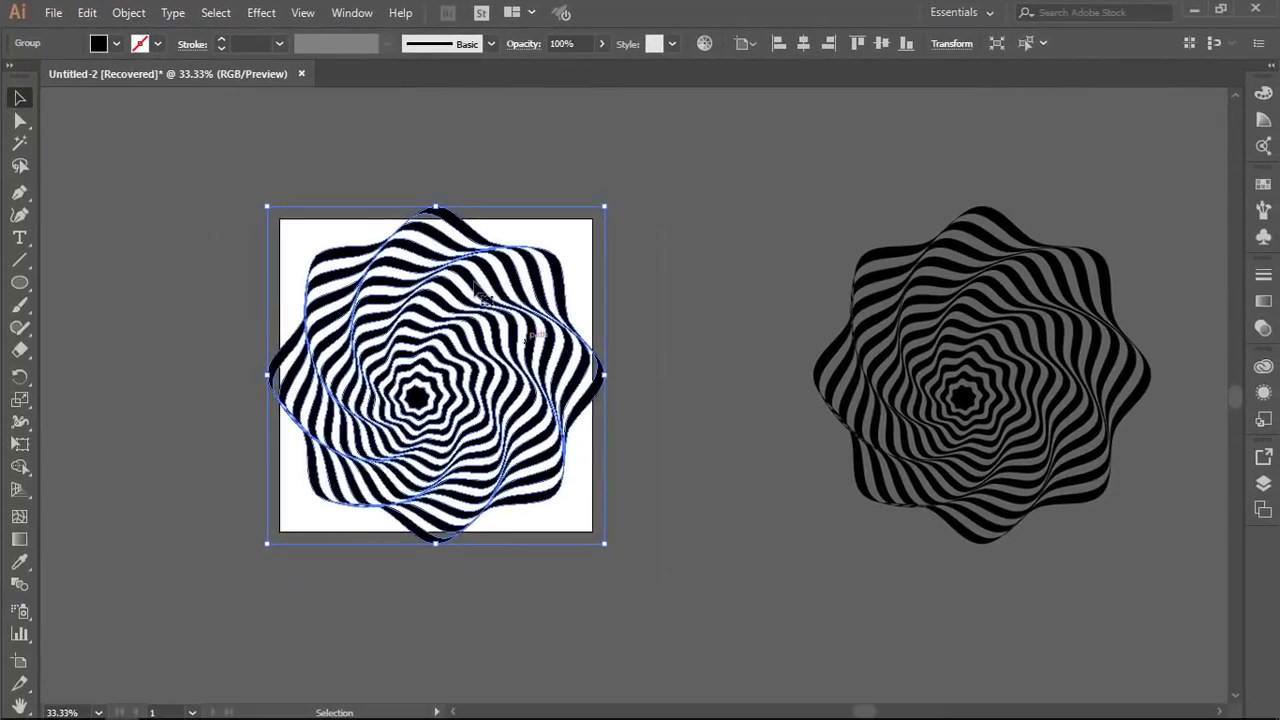
{"action": "left_click", "coordinate": [642, 406]}
Scale the wavy group up to about 1332 pt, well past the white square
{"action": "left_click_drag", "start_coordinate": [531, 431], "coordinate": [531, 431]}
{"action": "left_click_drag", "start_coordinate": [610, 375], "coordinate": [660, 384]}
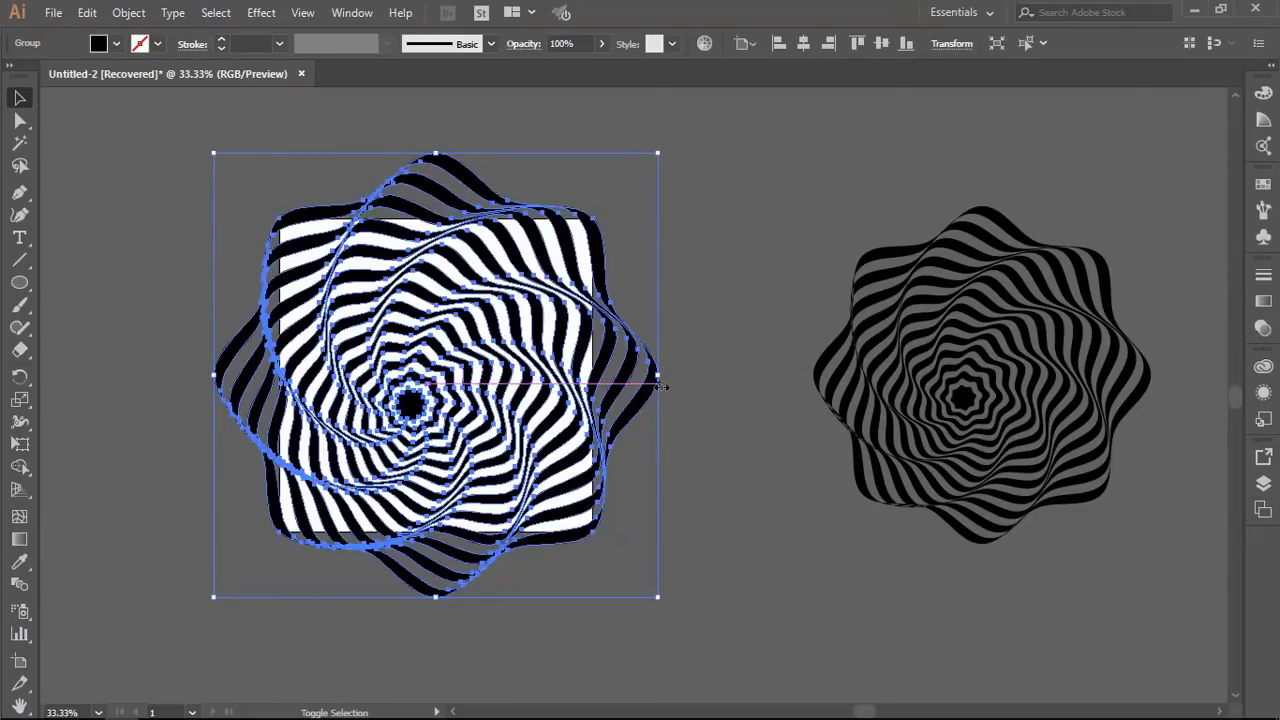
{"action": "left_click", "coordinate": [716, 366]}
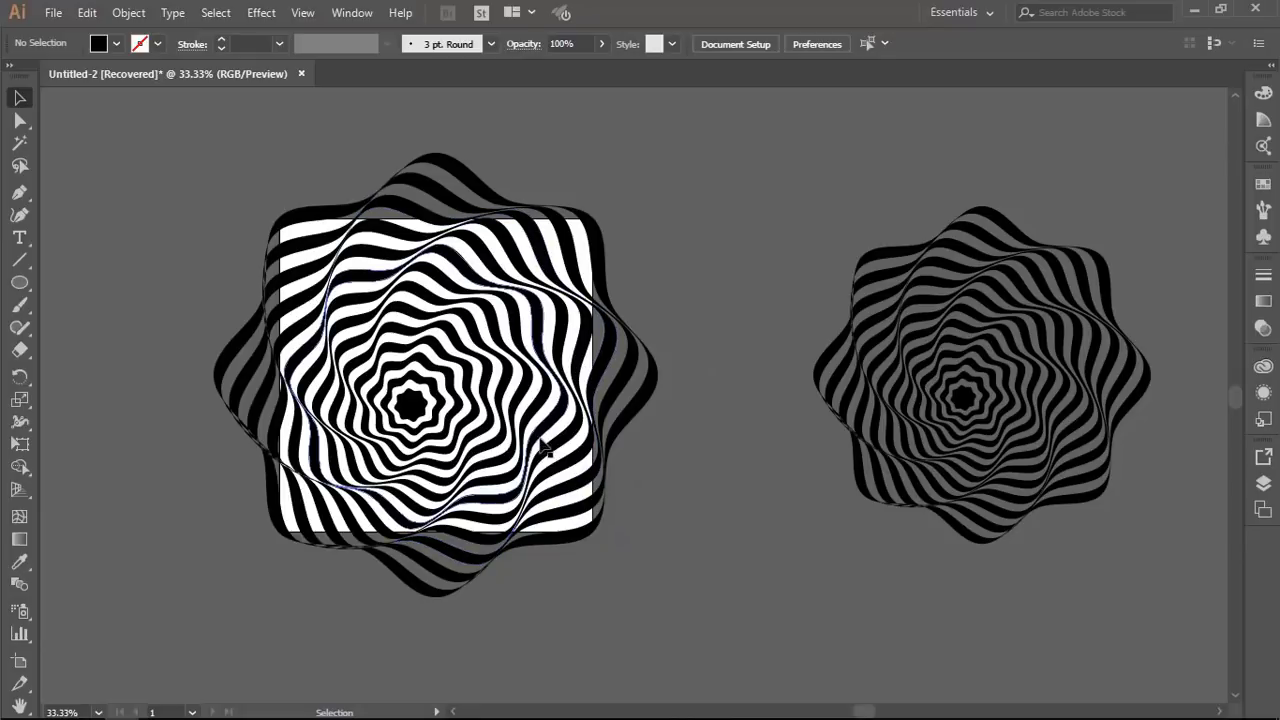
Draw a 1000 × 1000 pt black square with the Rectangle tool
{"action": "left_click", "coordinate": [22, 271]}
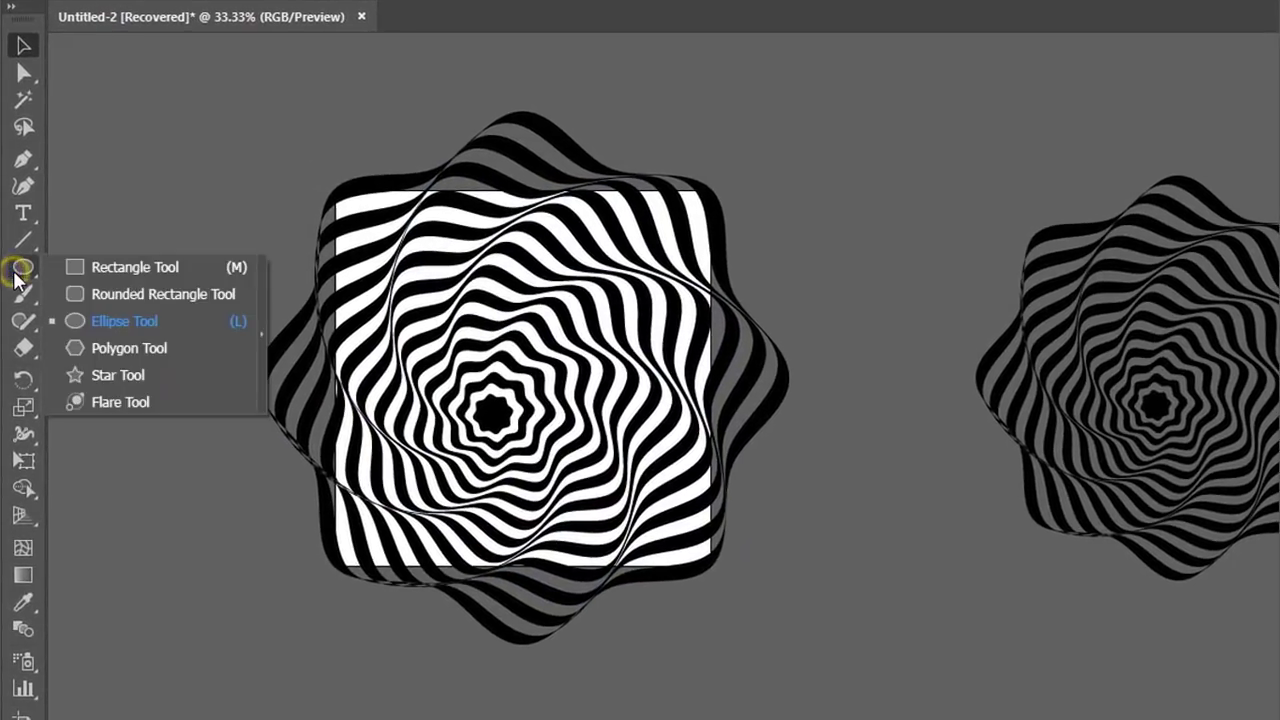
{"action": "left_click", "coordinate": [111, 272]}
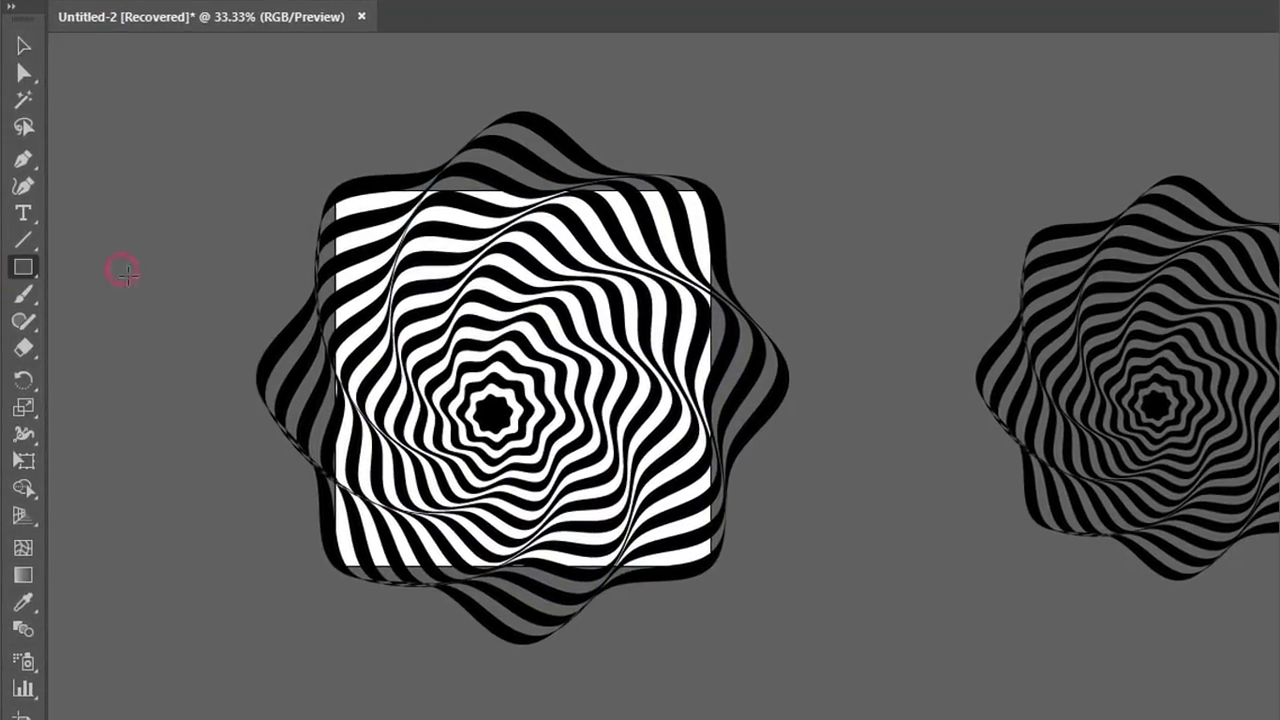
{"action": "left_click", "coordinate": [176, 182]}
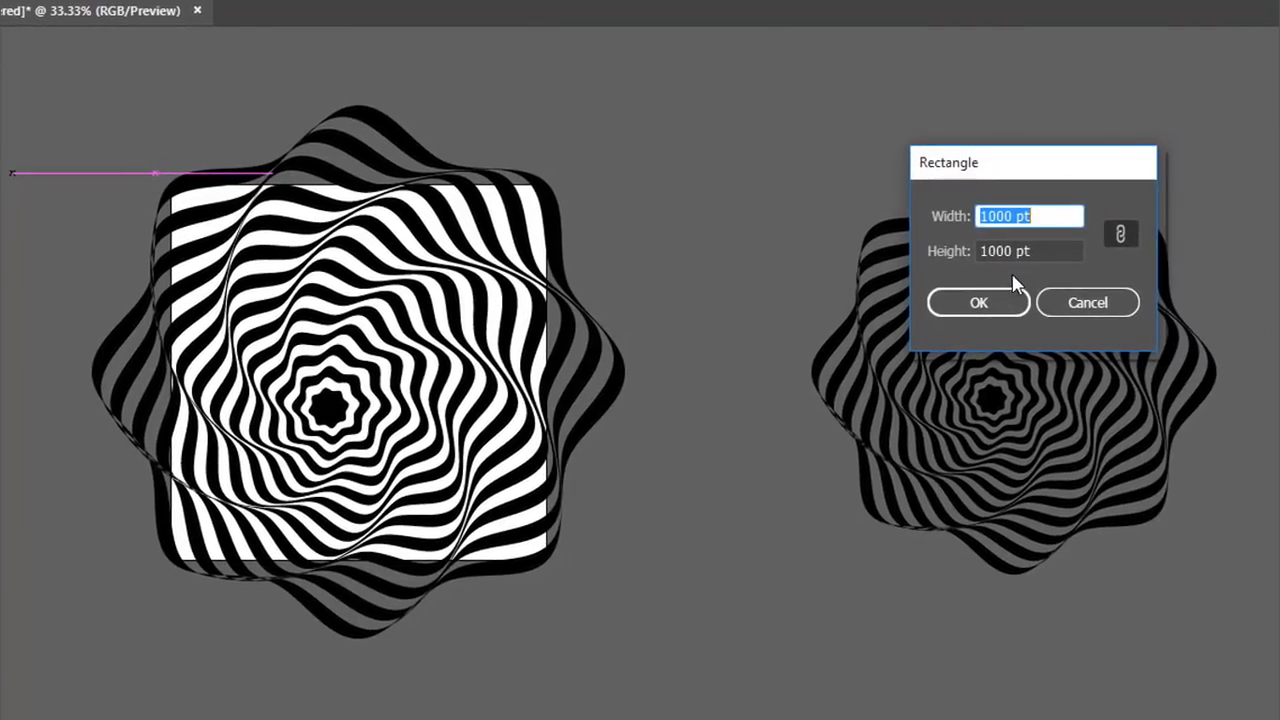
{"action": "left_click", "coordinate": [1005, 303]}
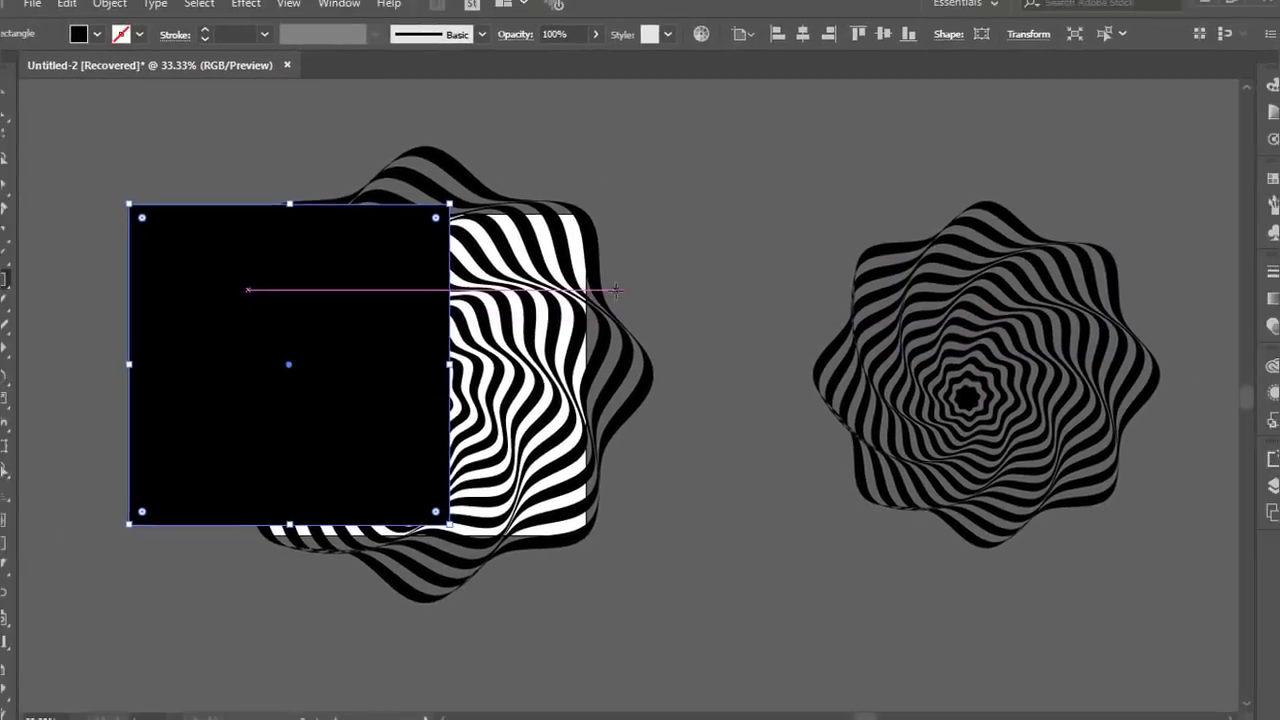
Centre the square horizontally and vertically over the wavy artwork
{"action": "left_click", "coordinate": [805, 44]}
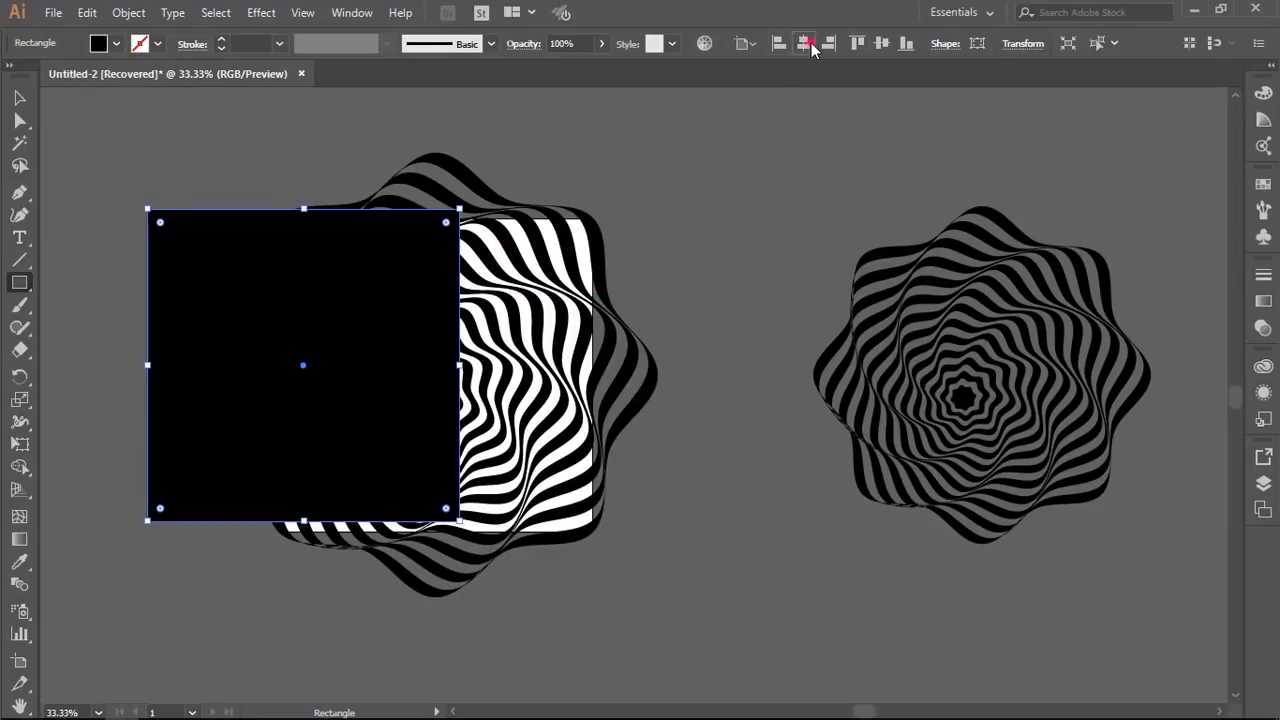
{"action": "left_click", "coordinate": [872, 45]}
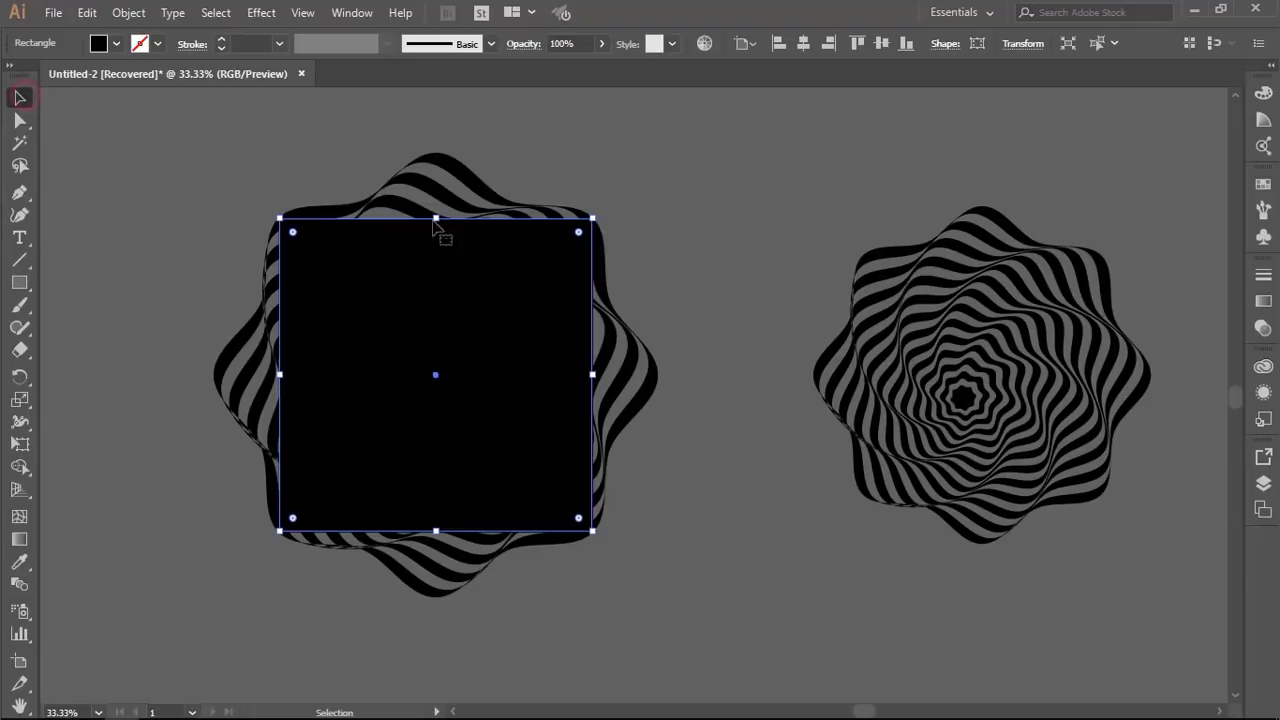
{"action": "left_click", "coordinate": [738, 183]}
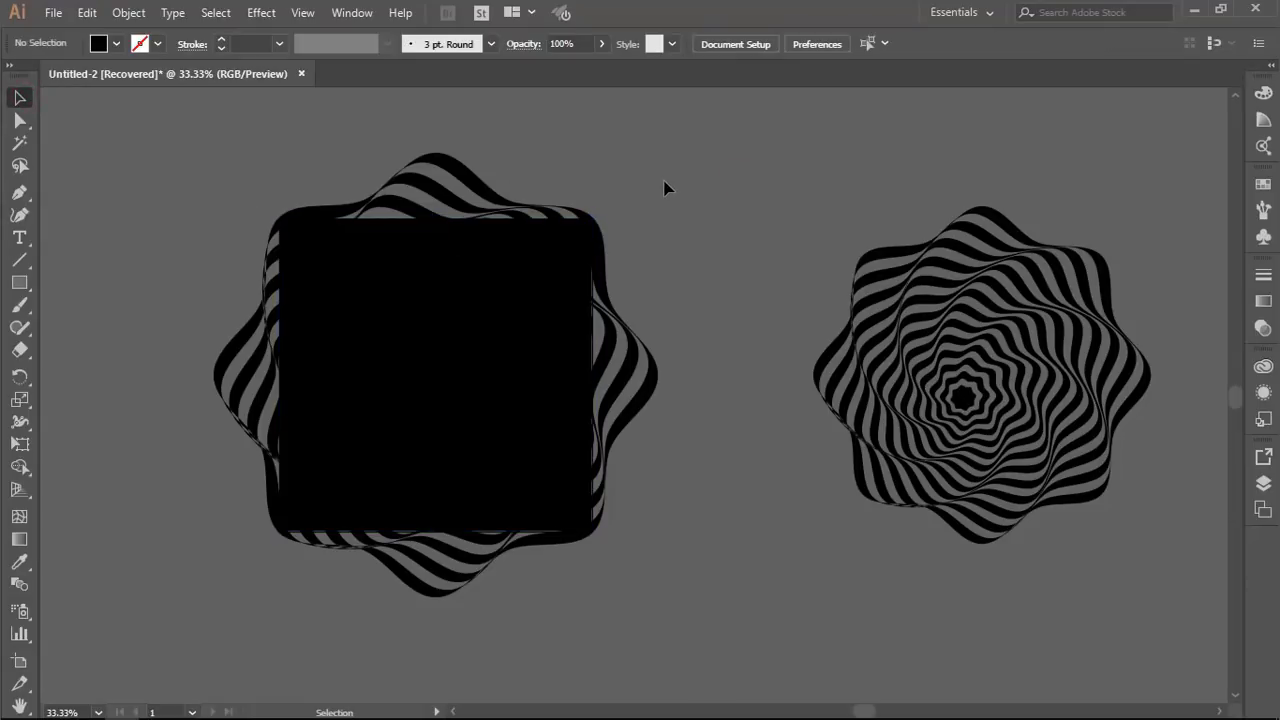
Make a clipping mask that trims the enlarged wavy group to the 1000 pt square
{"action": "left_click_drag", "start_coordinate": [371, 408], "coordinate": [280, 457]}
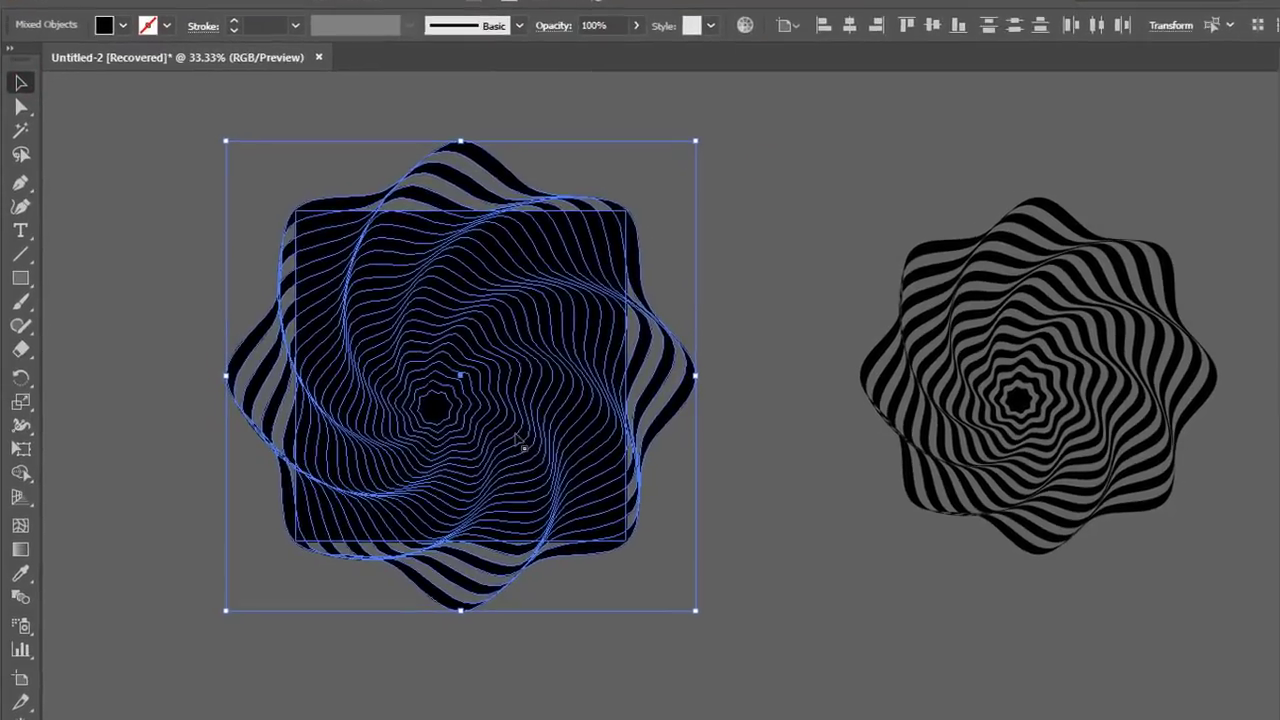
{"action": "right_click", "coordinate": [610, 292]}
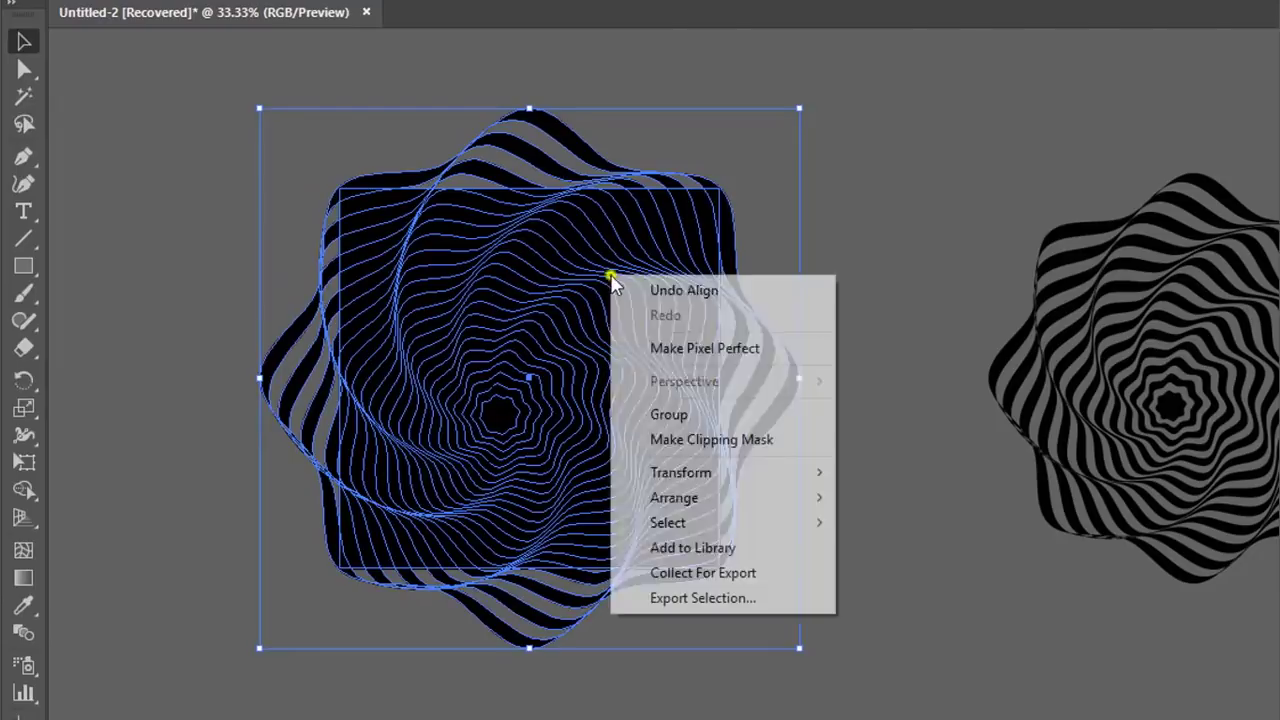
{"action": "left_click", "coordinate": [650, 442]}
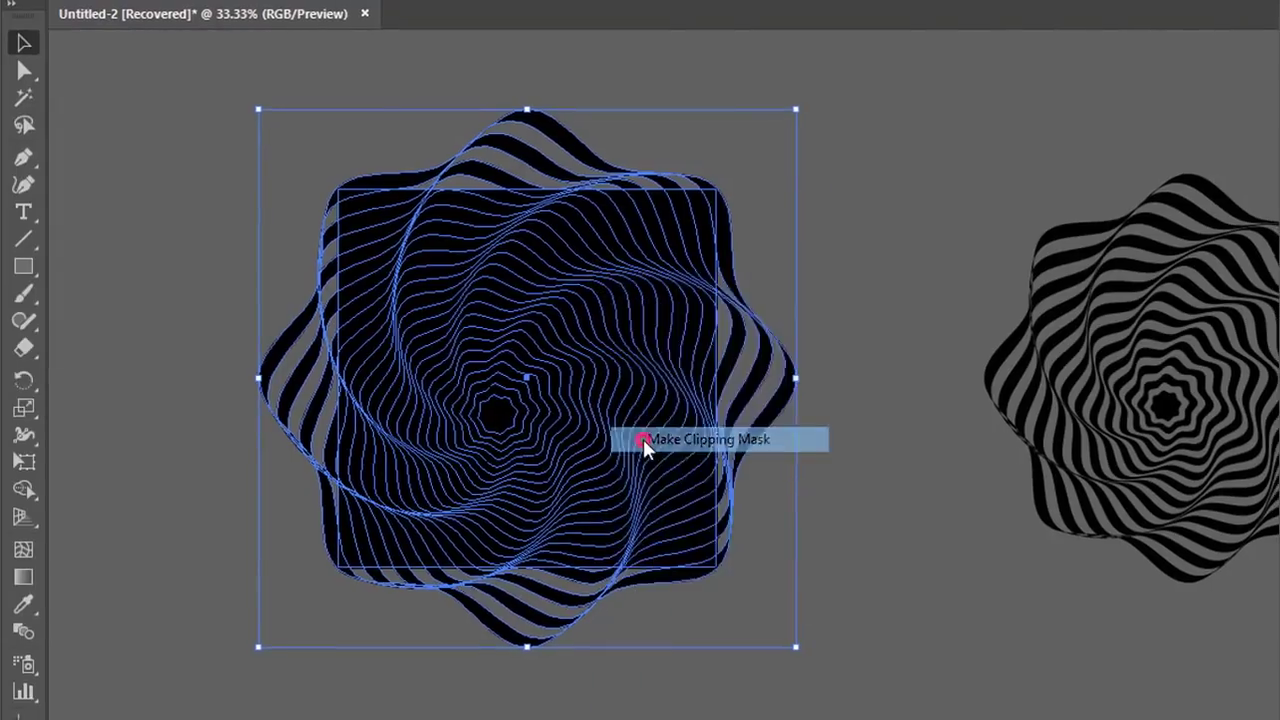
{"action": "left_click", "coordinate": [726, 385]}
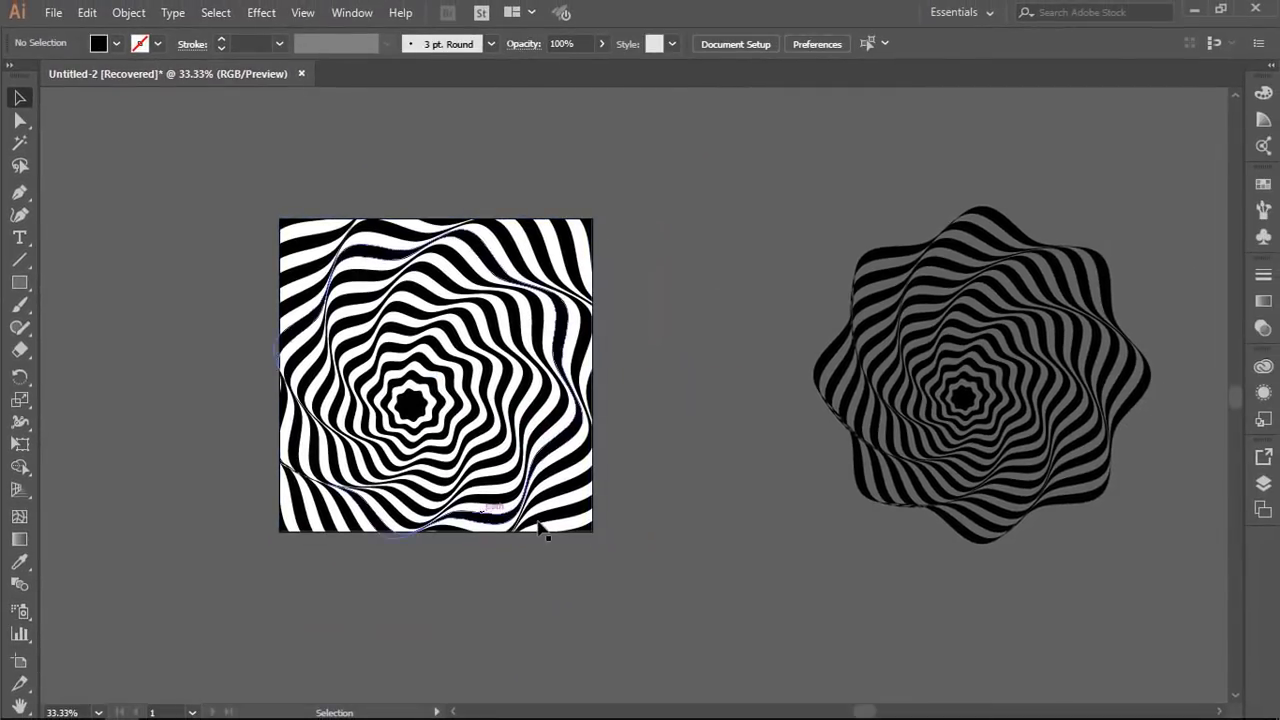
{"action": "left_click_drag", "start_coordinate": [416, 447], "coordinate": [535, 442]}
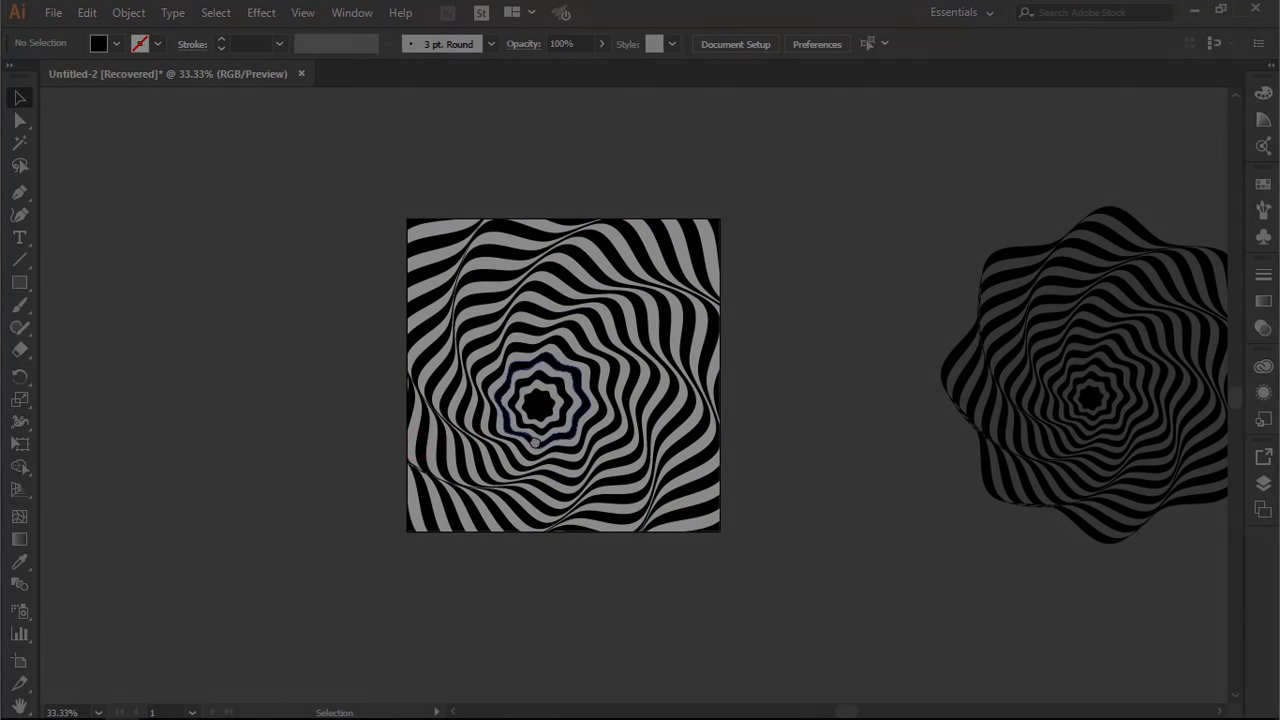